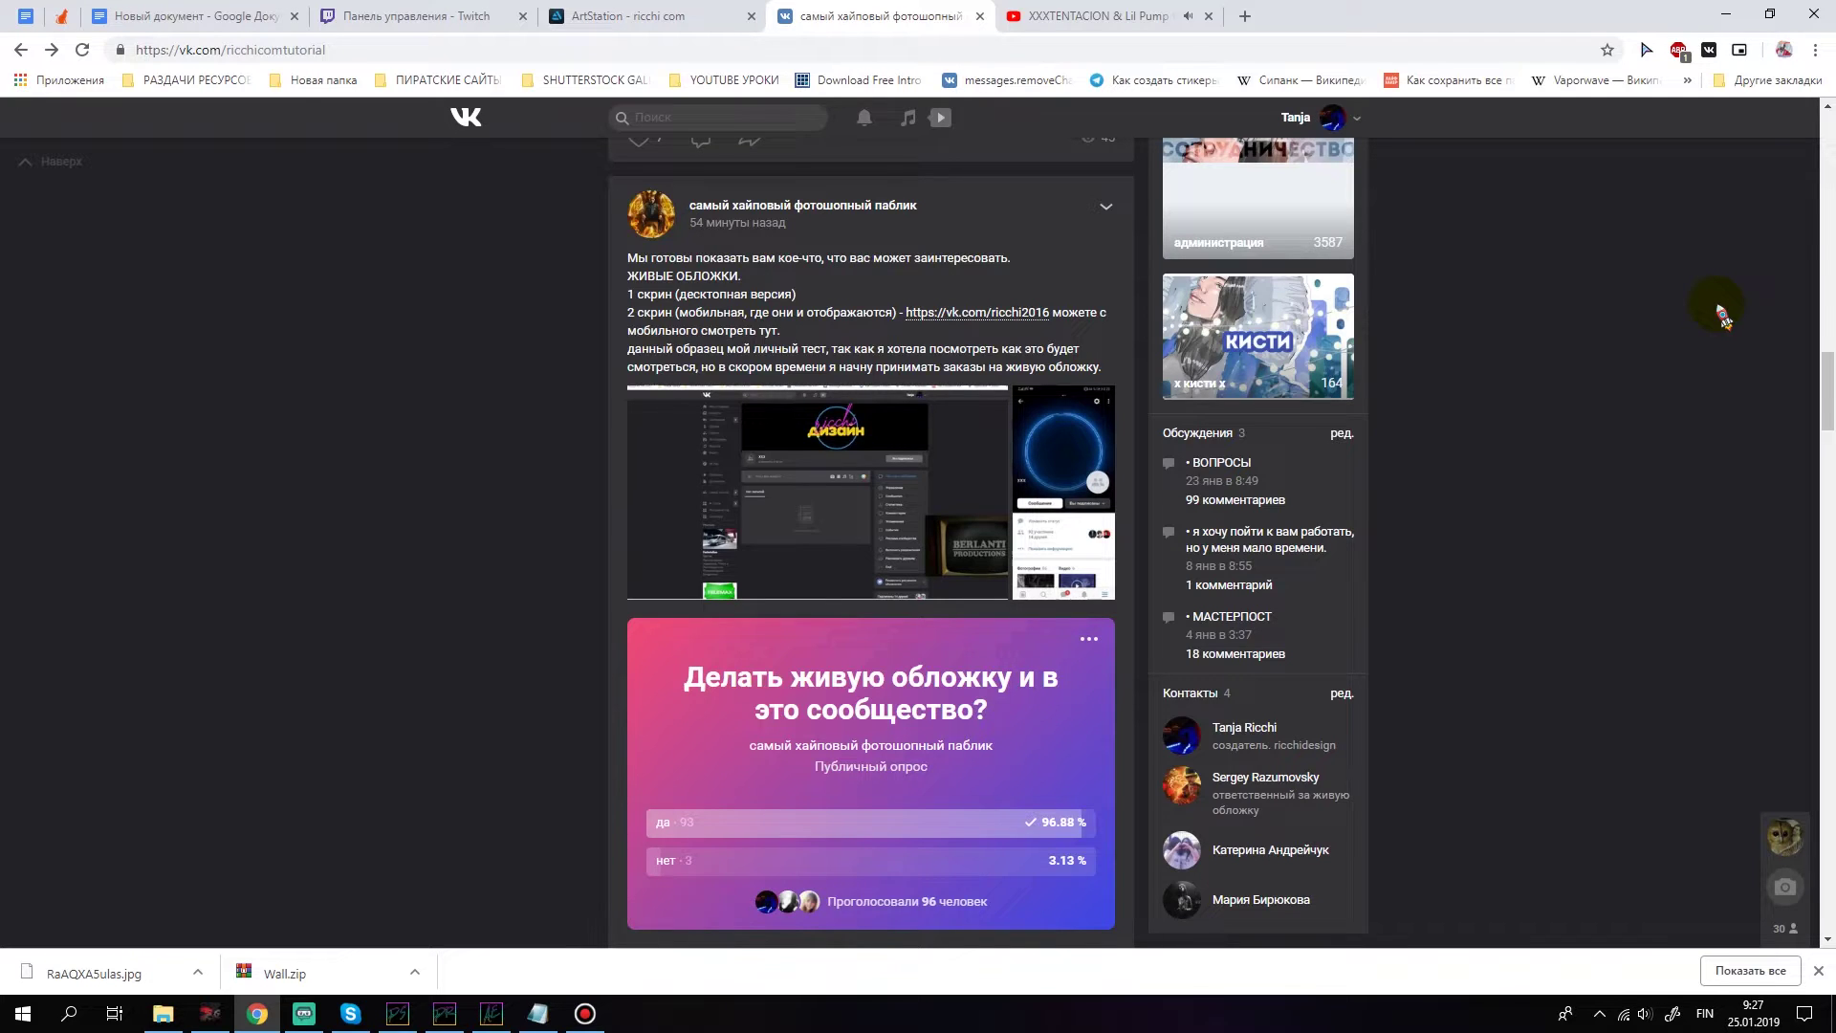
Step: Switch to After Effects, preview the Comp 1 animation in the timeline at 25% zoom, and return the playhead to the start
{"action": "left_click", "coordinate": [1726, 14]}
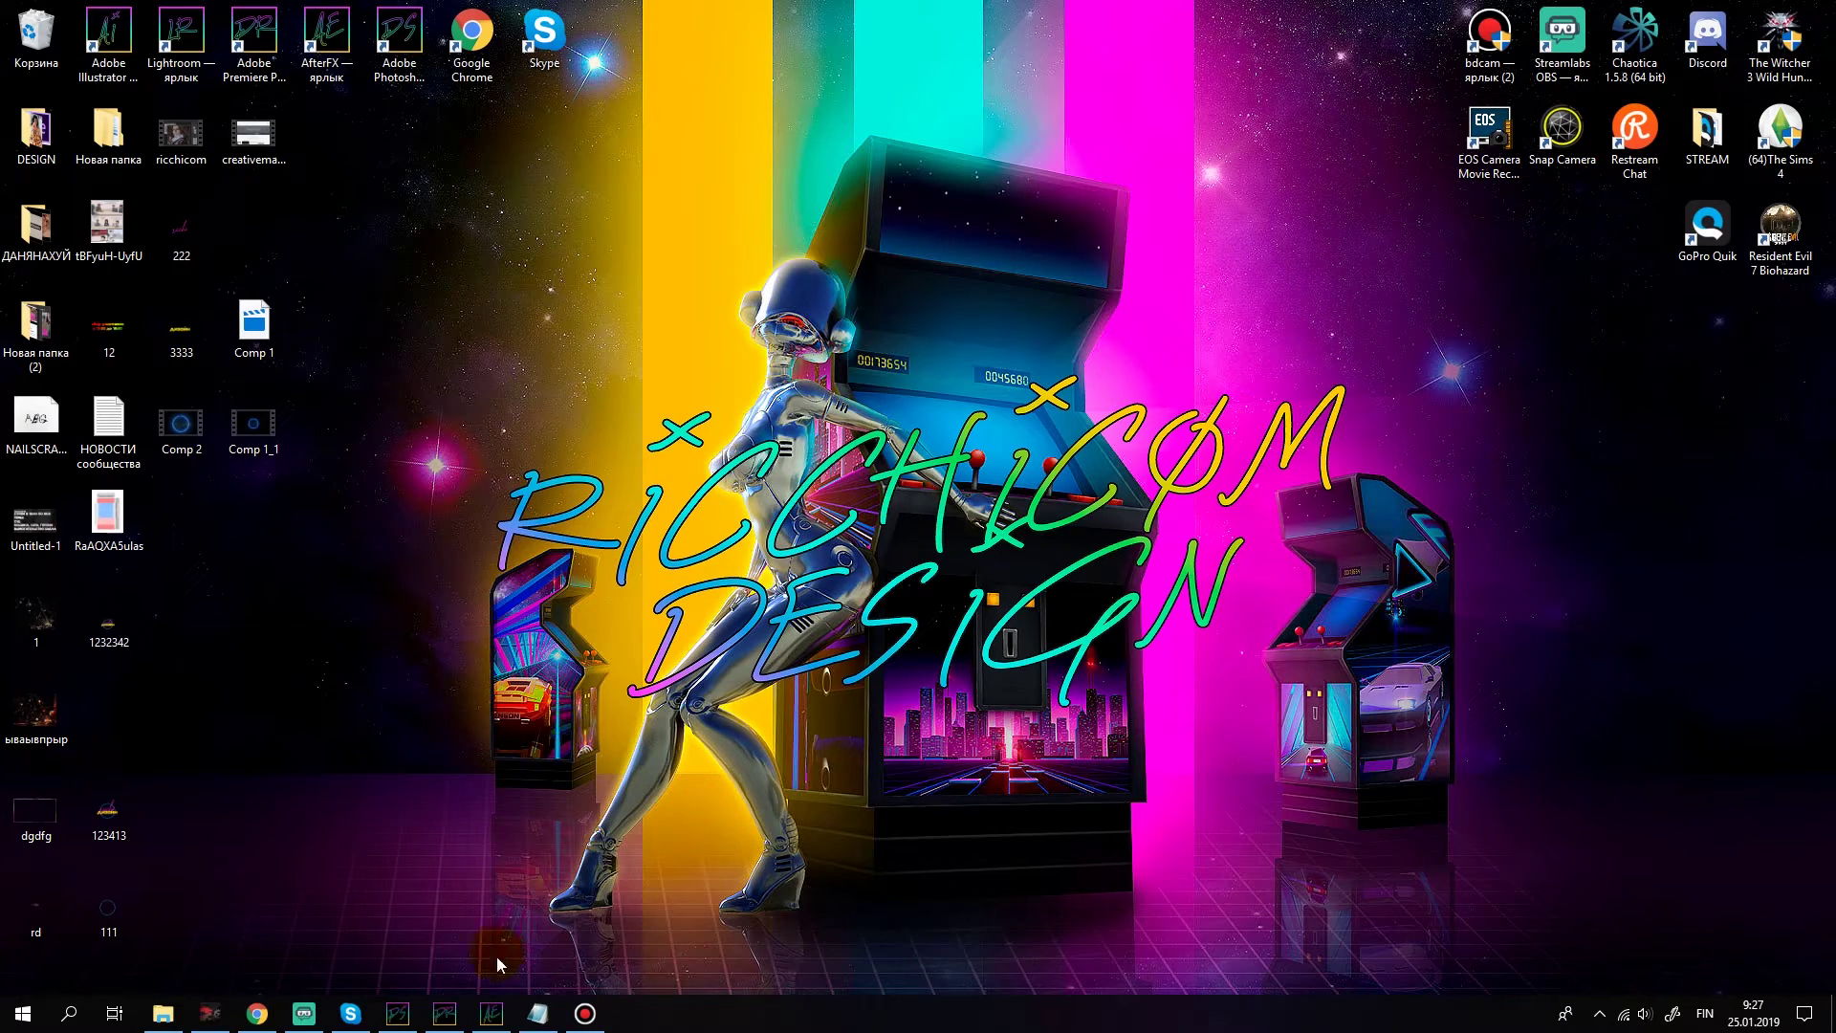
{"action": "left_click", "coordinate": [492, 1014]}
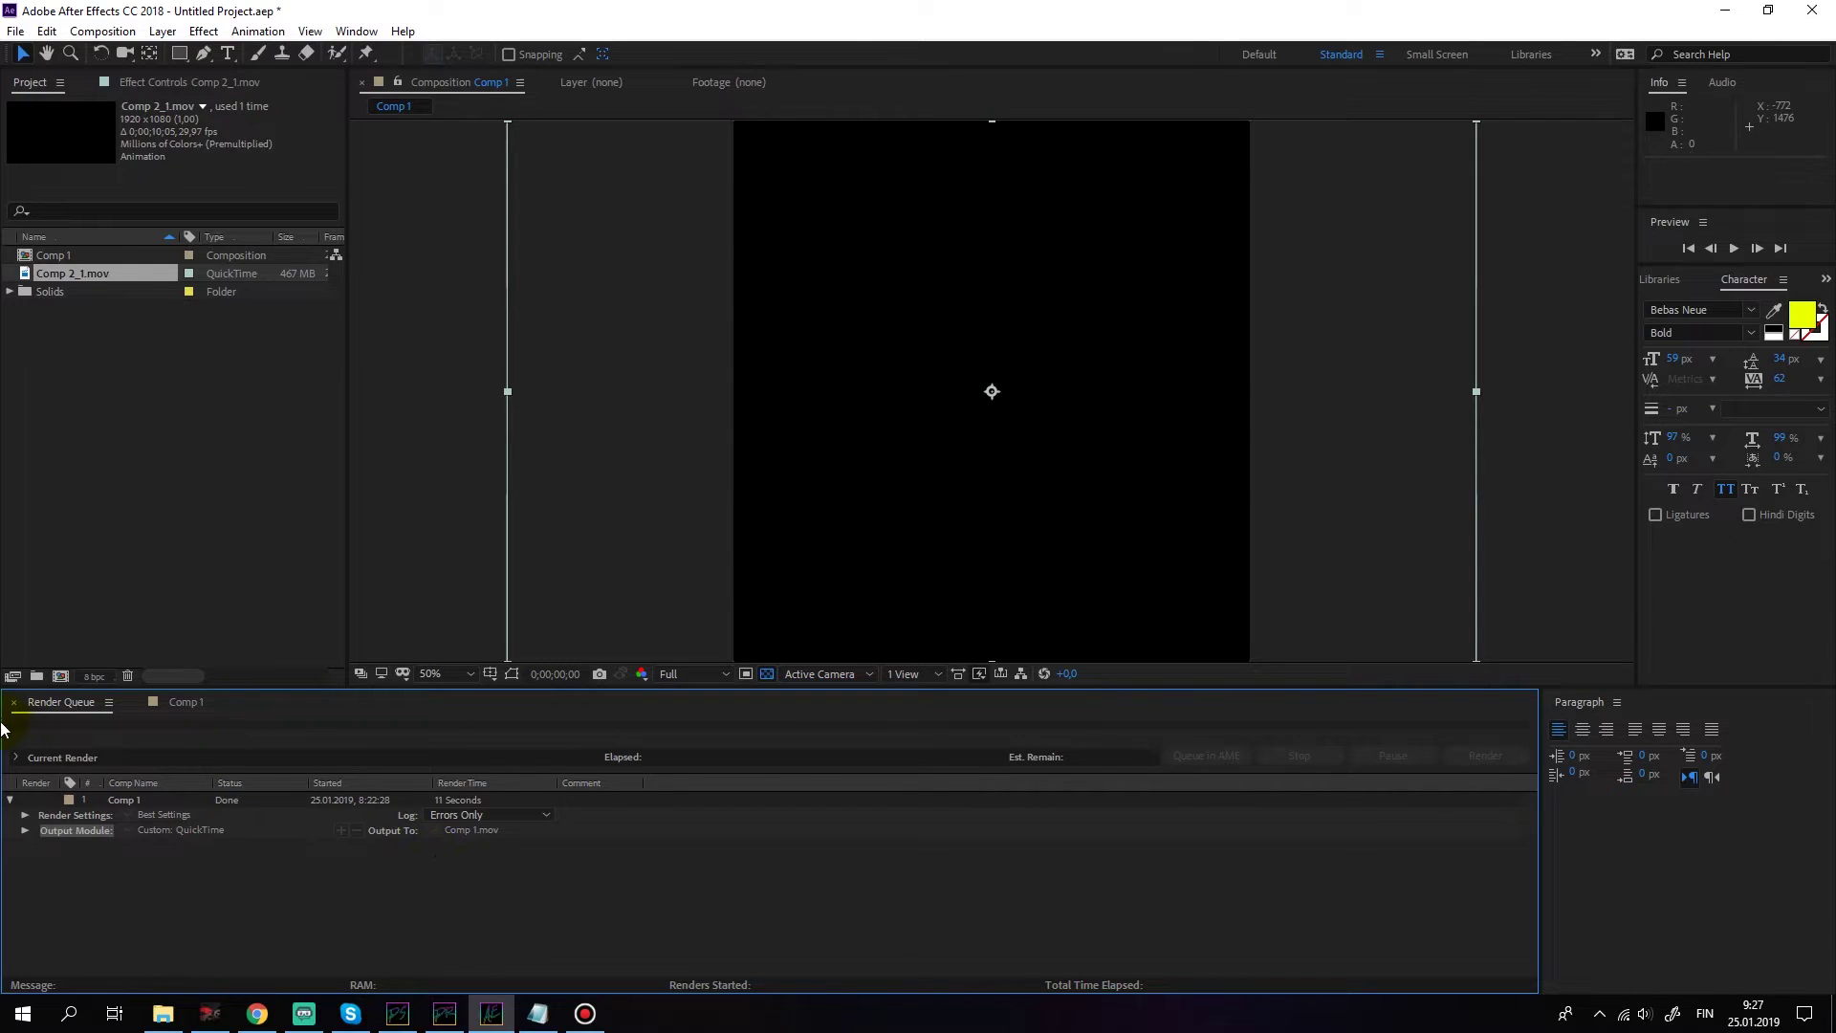
{"action": "left_click", "coordinate": [177, 702]}
{"action": "left_click_drag", "start_coordinate": [562, 738], "coordinate": [984, 742]}
{"action": "key", "text": "comma"}
{"action": "key", "text": "comma"}
{"action": "key", "text": "comma"}
{"action": "key", "text": "comma"}
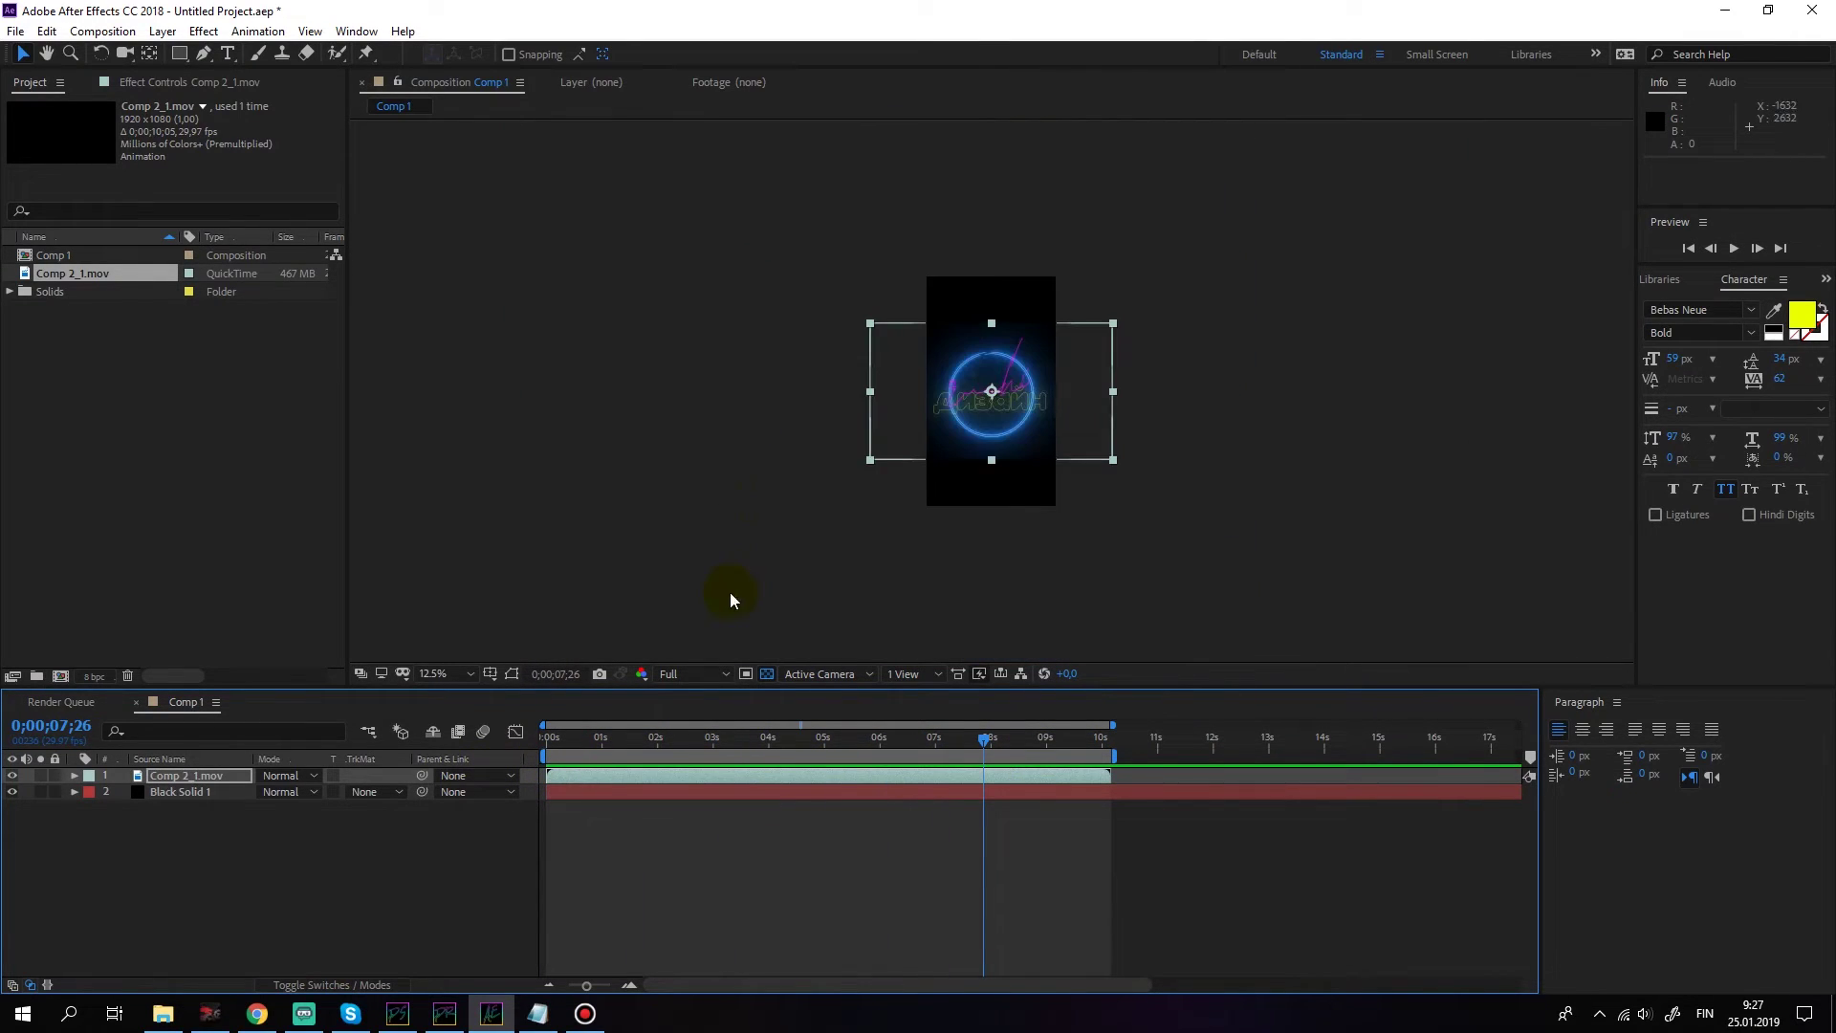
{"action": "key", "text": "period"}
{"action": "key", "text": "period"}
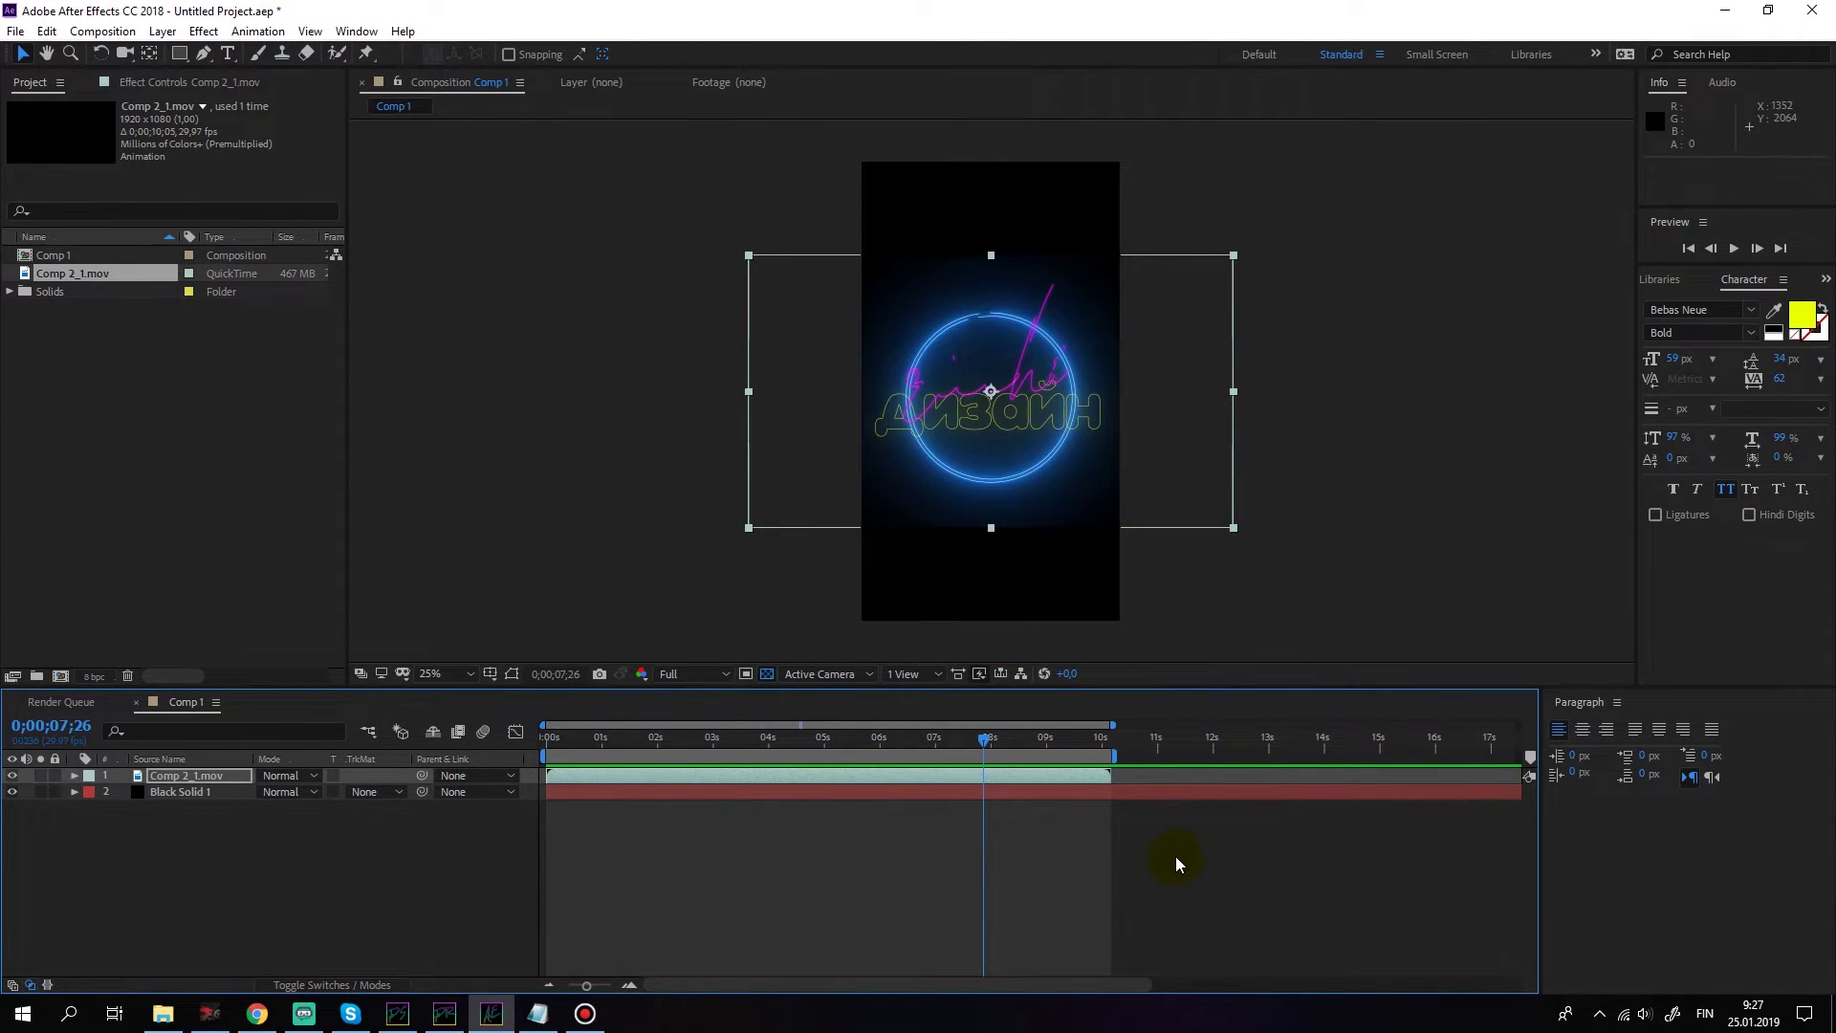
{"action": "left_click", "coordinate": [708, 742]}
{"action": "key", "text": "Home"}
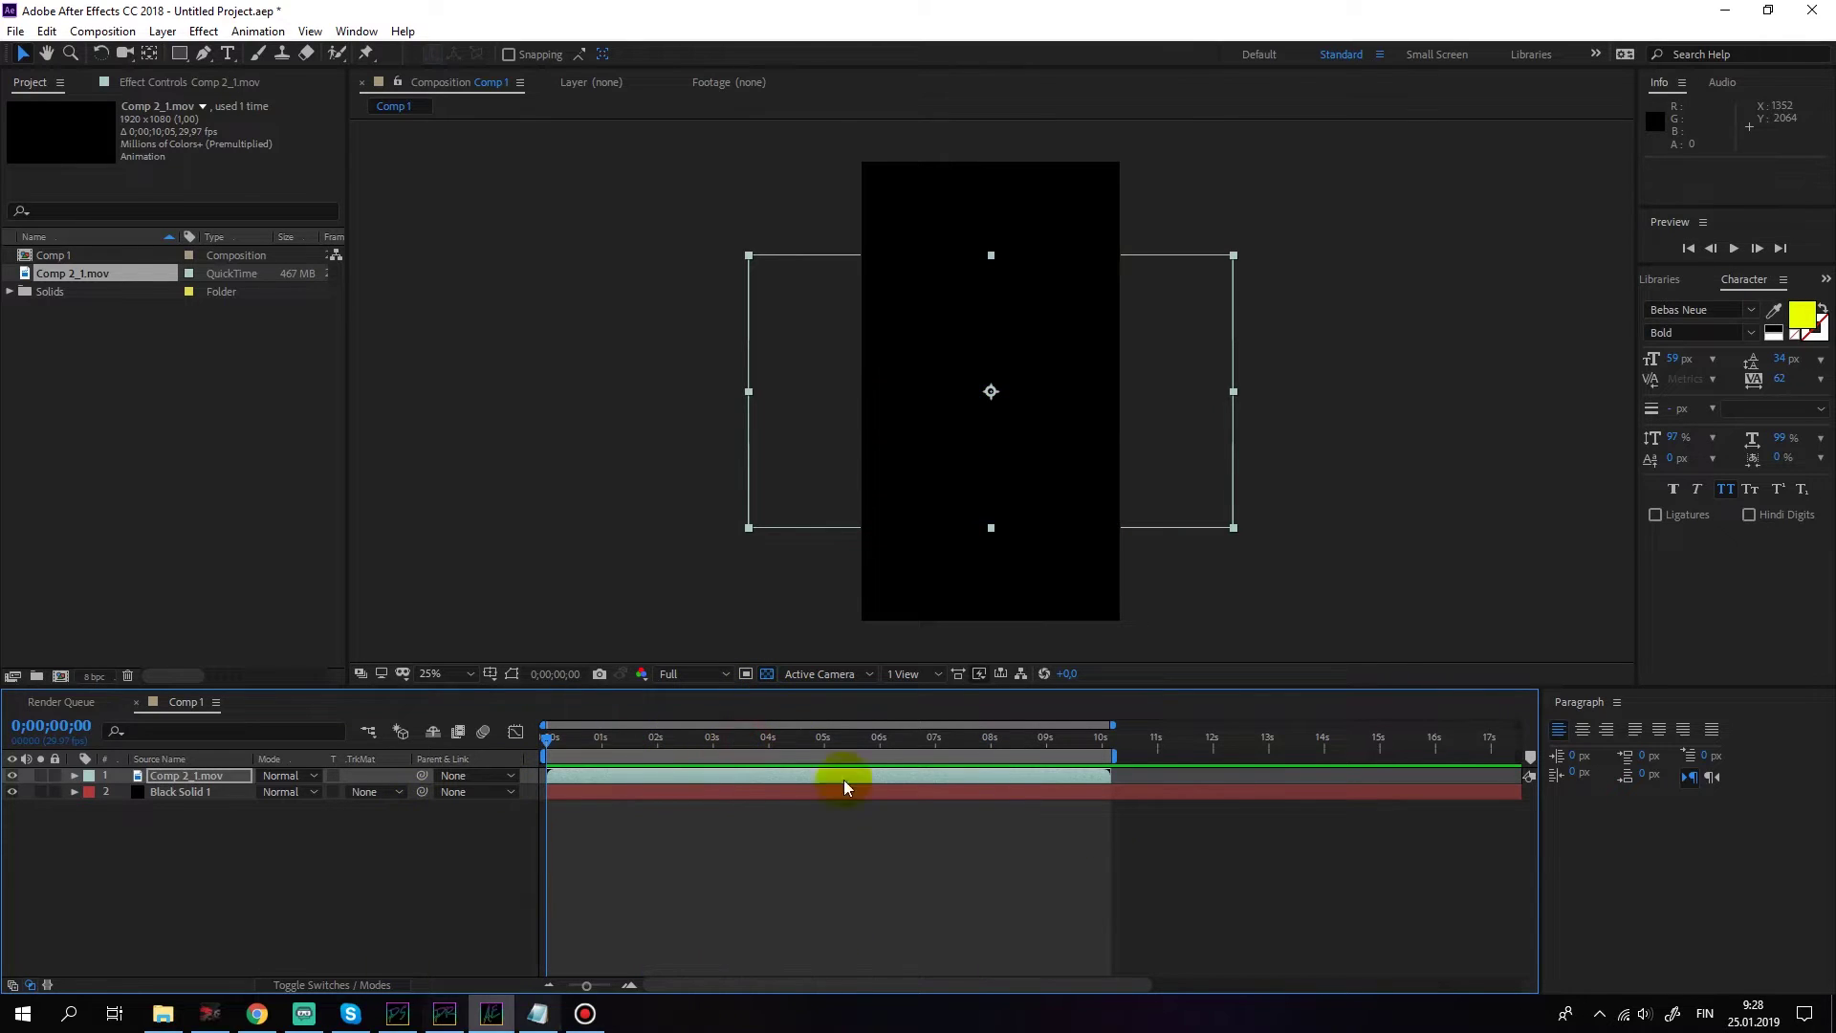
Step: Open the Notepad note and review the live cover requirements for dimensions, video format, codec, frame rate, duration and file size
{"action": "left_click", "coordinate": [537, 1013]}
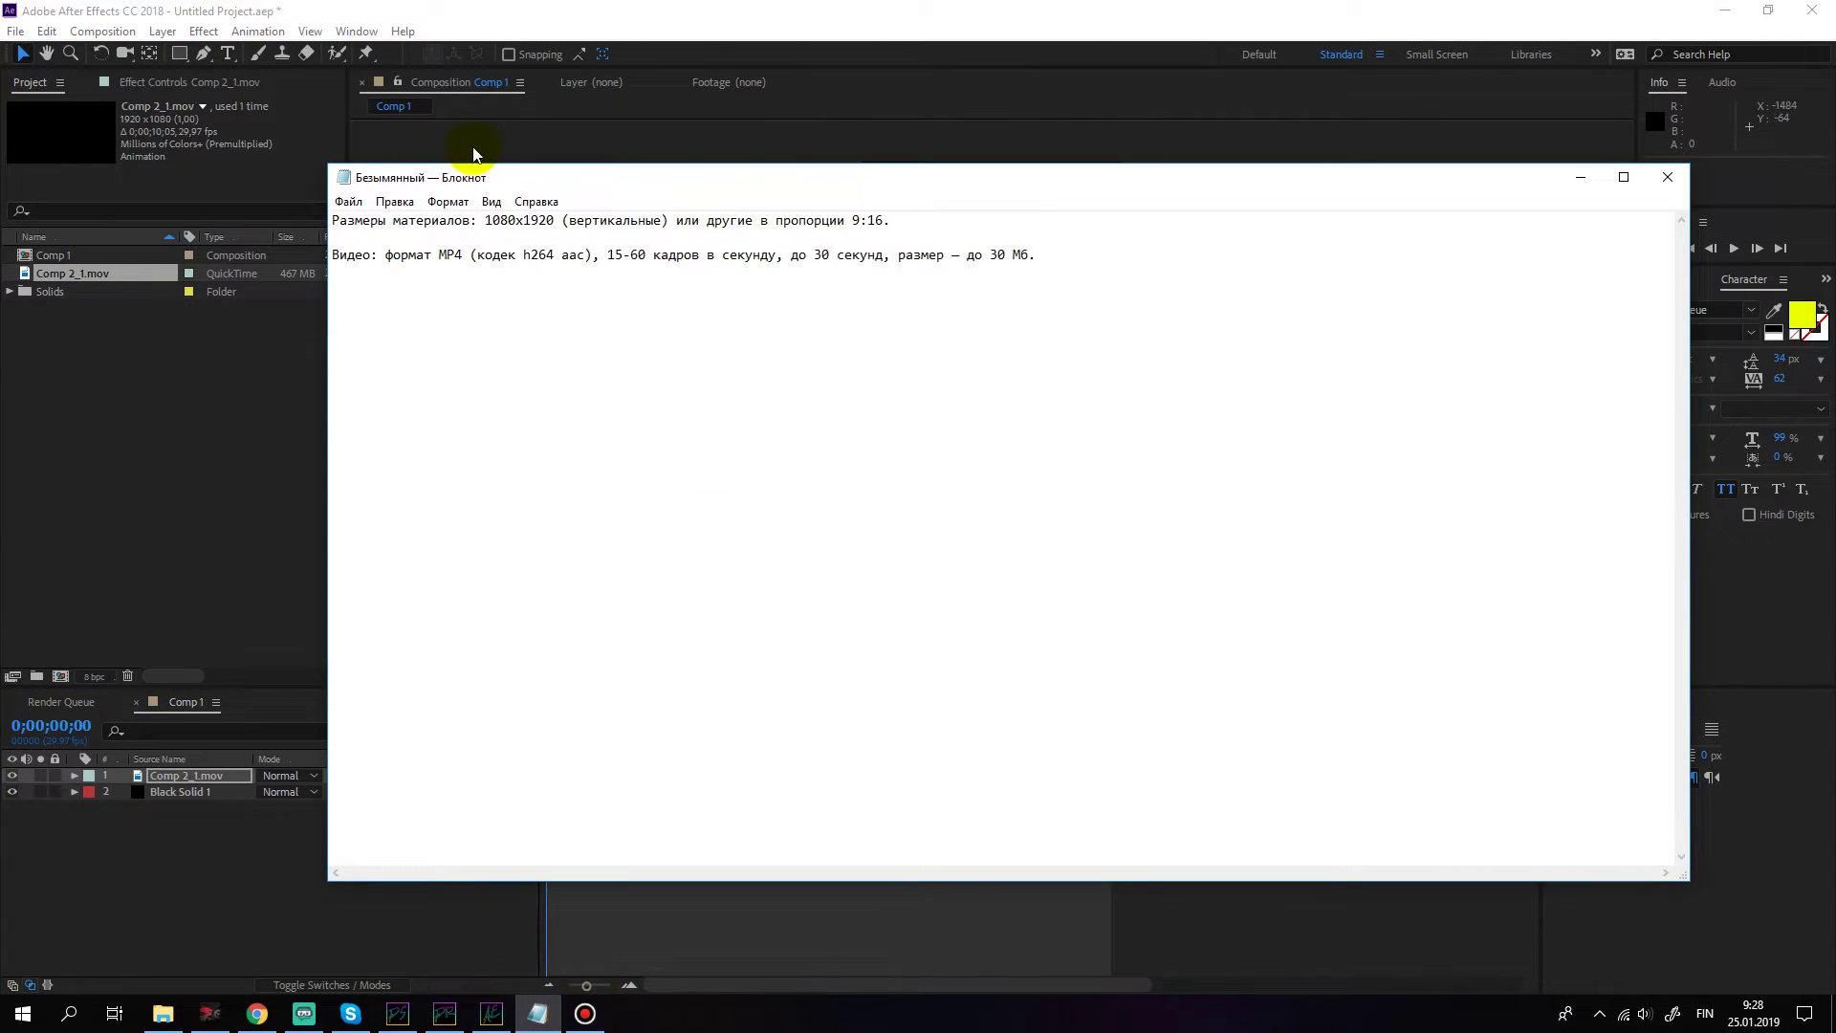
{"action": "left_click_drag", "start_coordinate": [516, 221], "coordinate": [554, 220]}
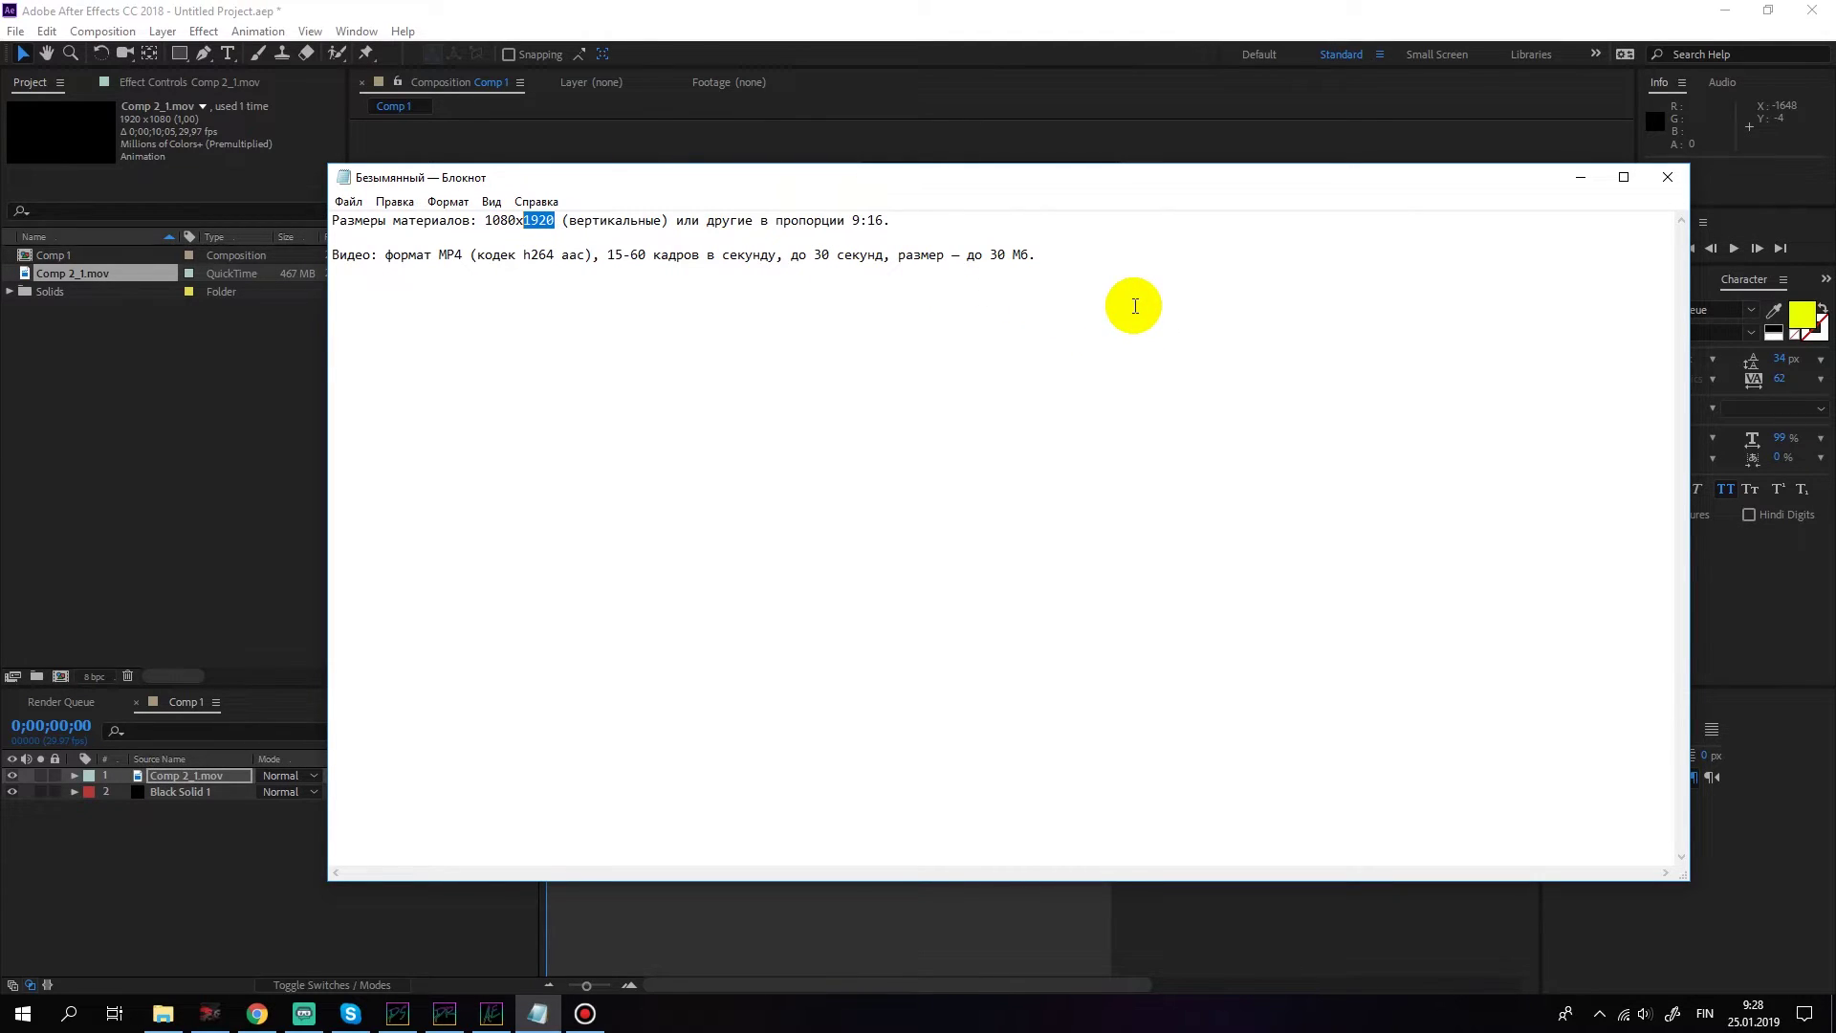
{"action": "left_click", "coordinate": [912, 219]}
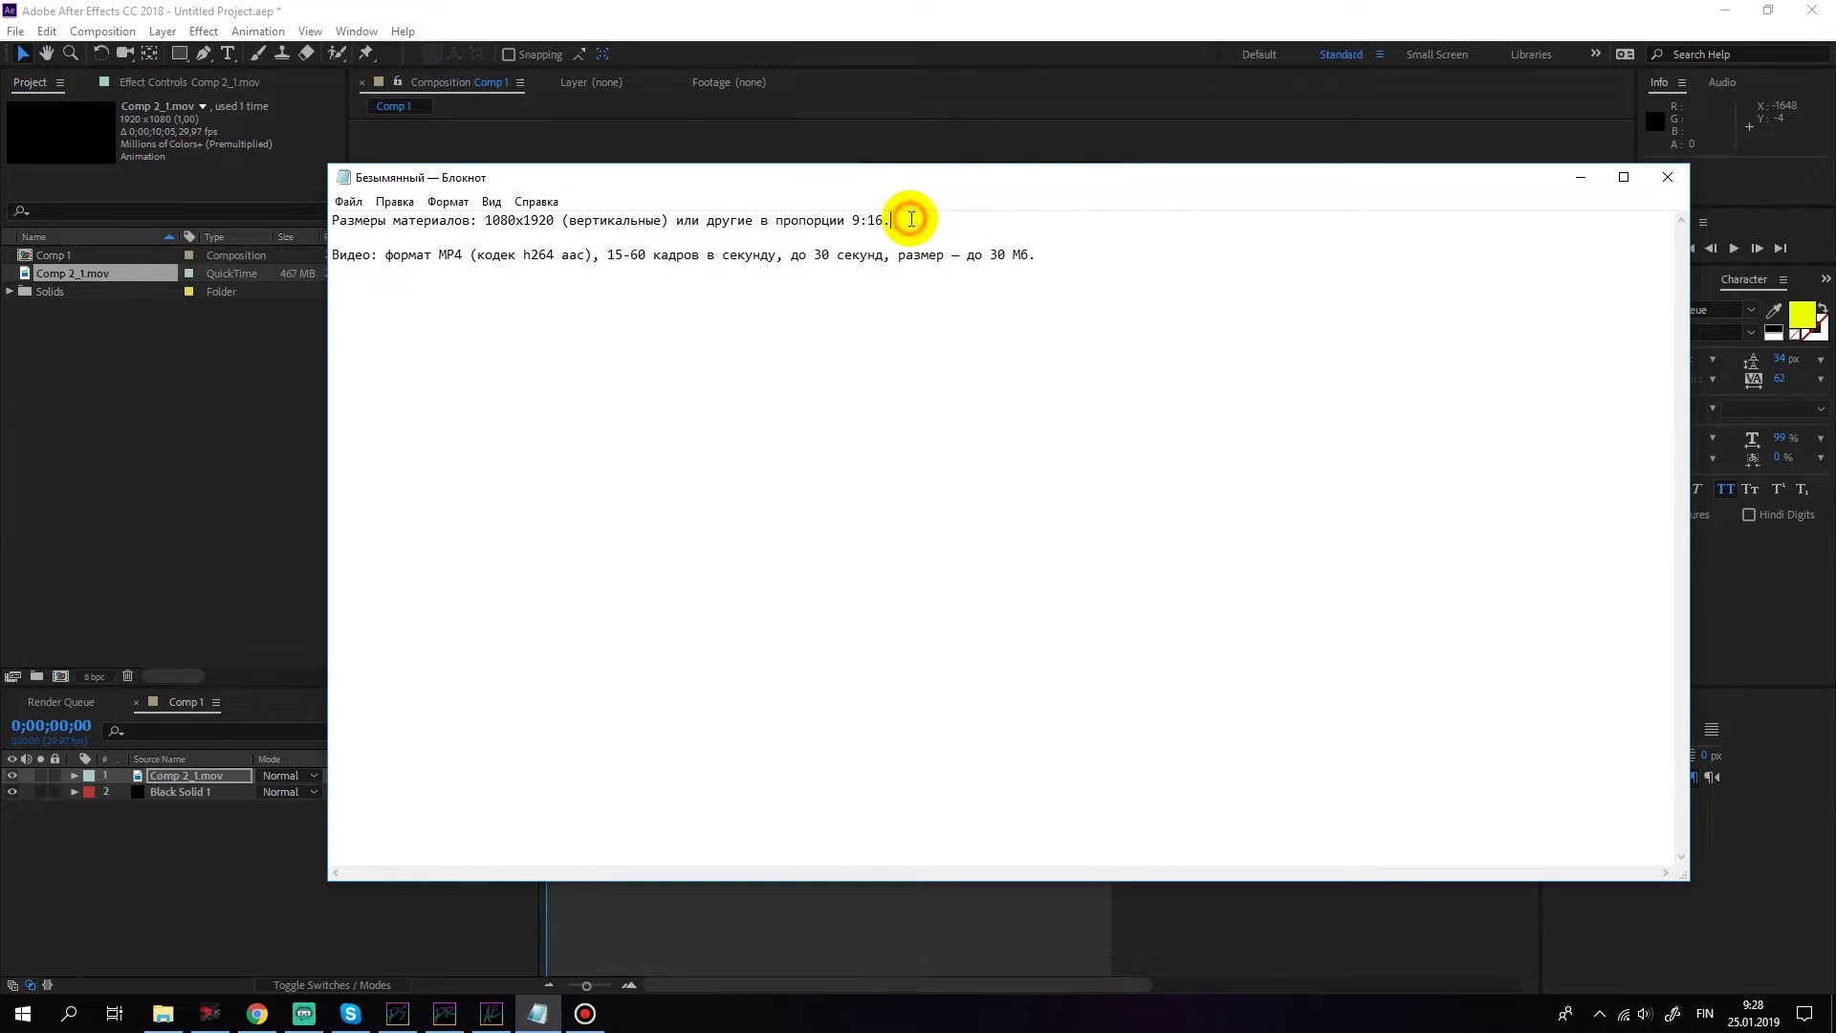
{"action": "left_click_drag", "start_coordinate": [845, 221], "coordinate": [331, 221]}
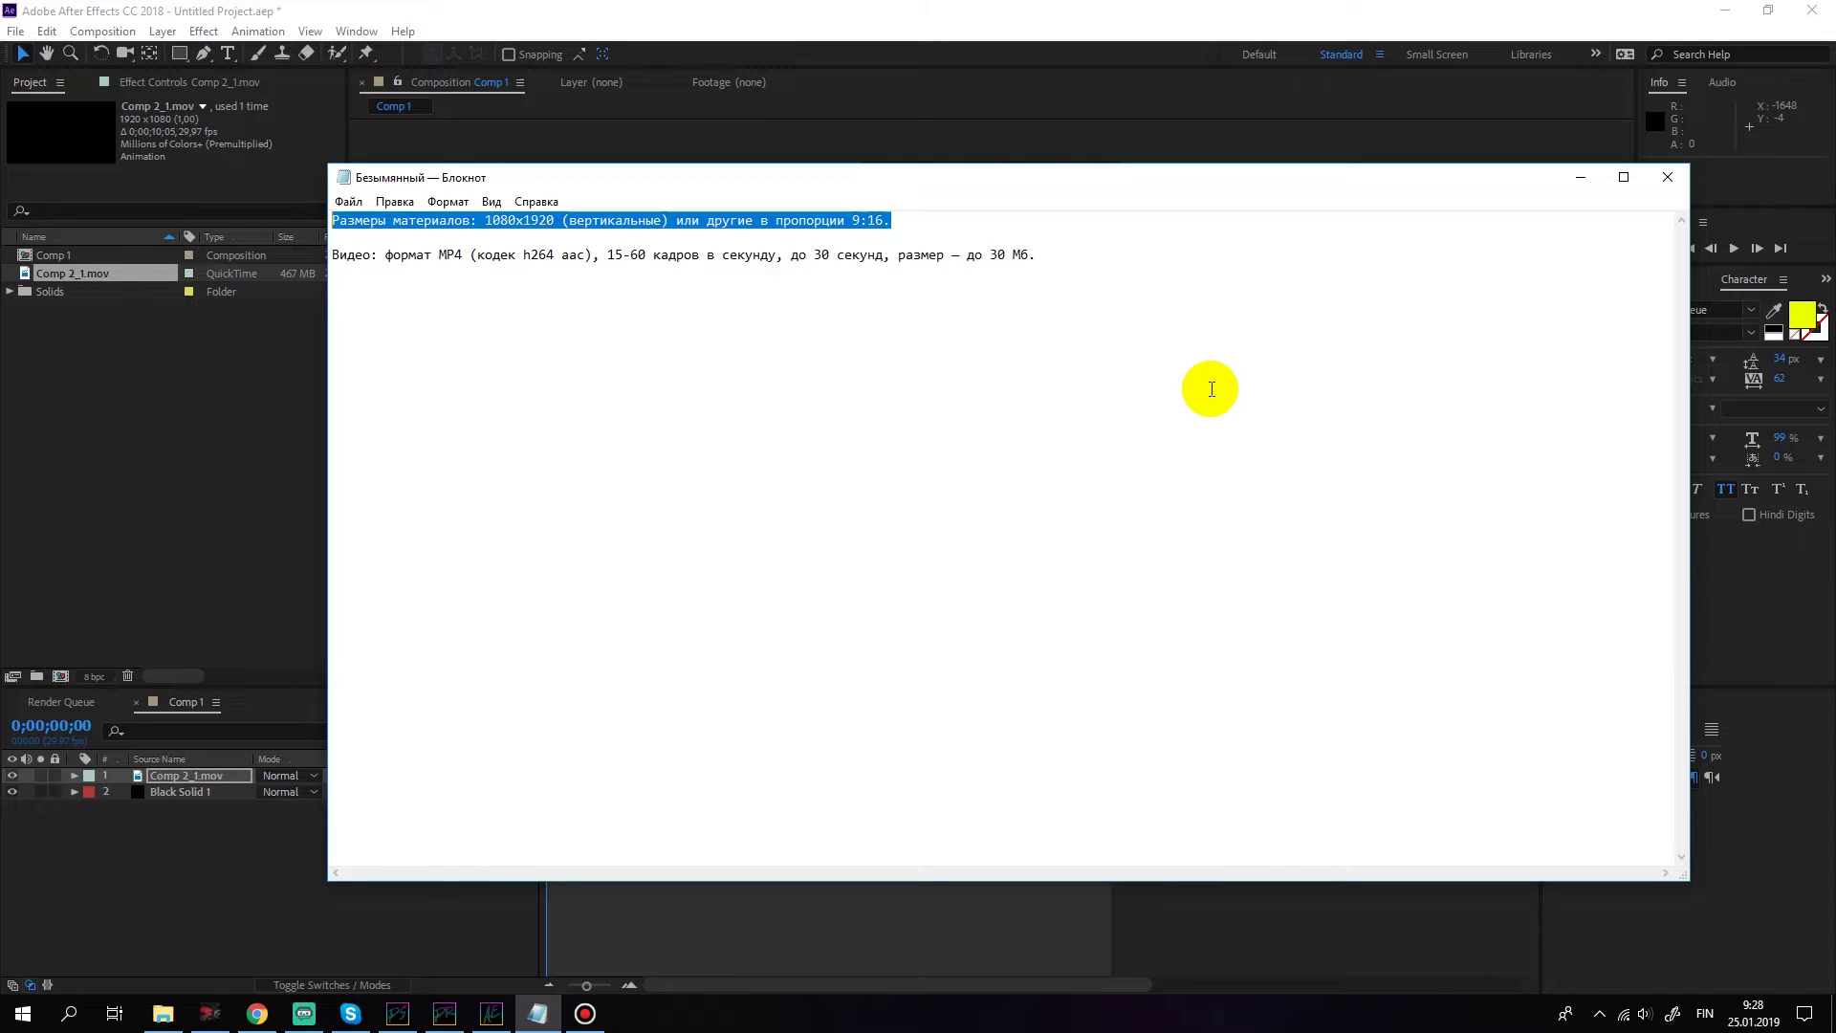
{"action": "left_click_drag", "start_coordinate": [462, 256], "coordinate": [385, 260]}
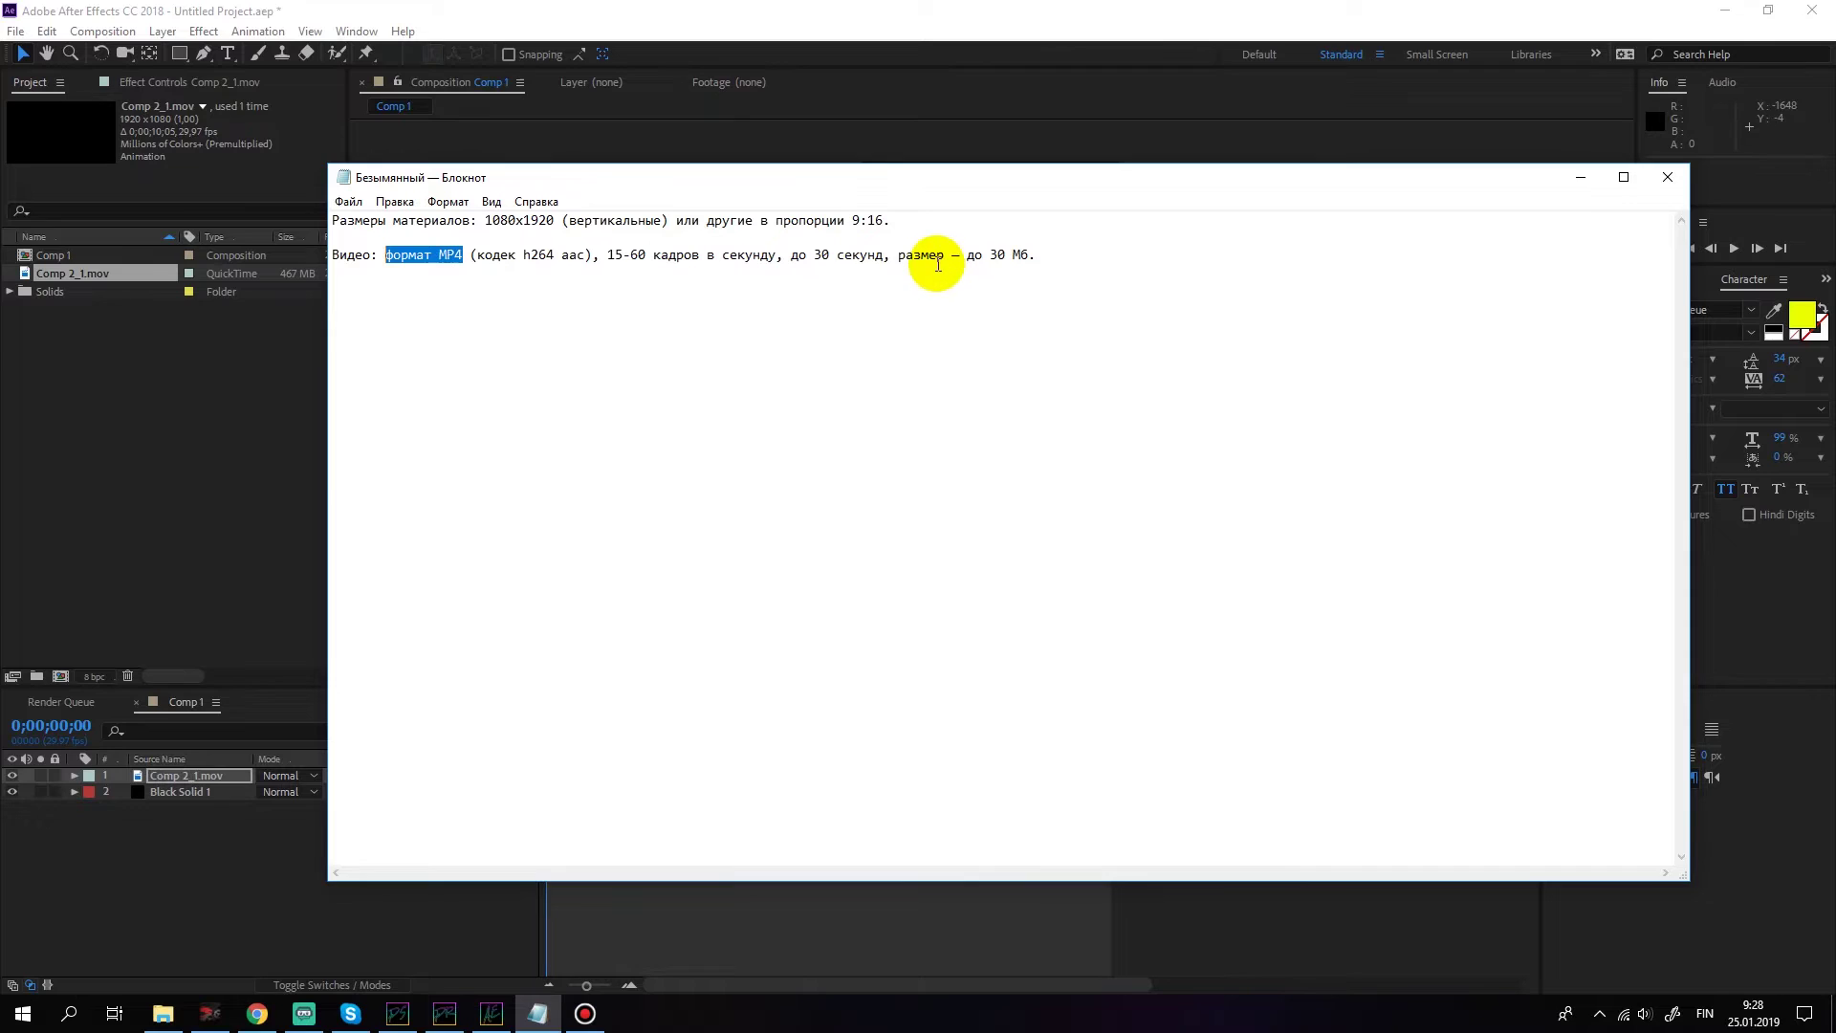
{"action": "left_click_drag", "start_coordinate": [890, 256], "coordinate": [334, 255]}
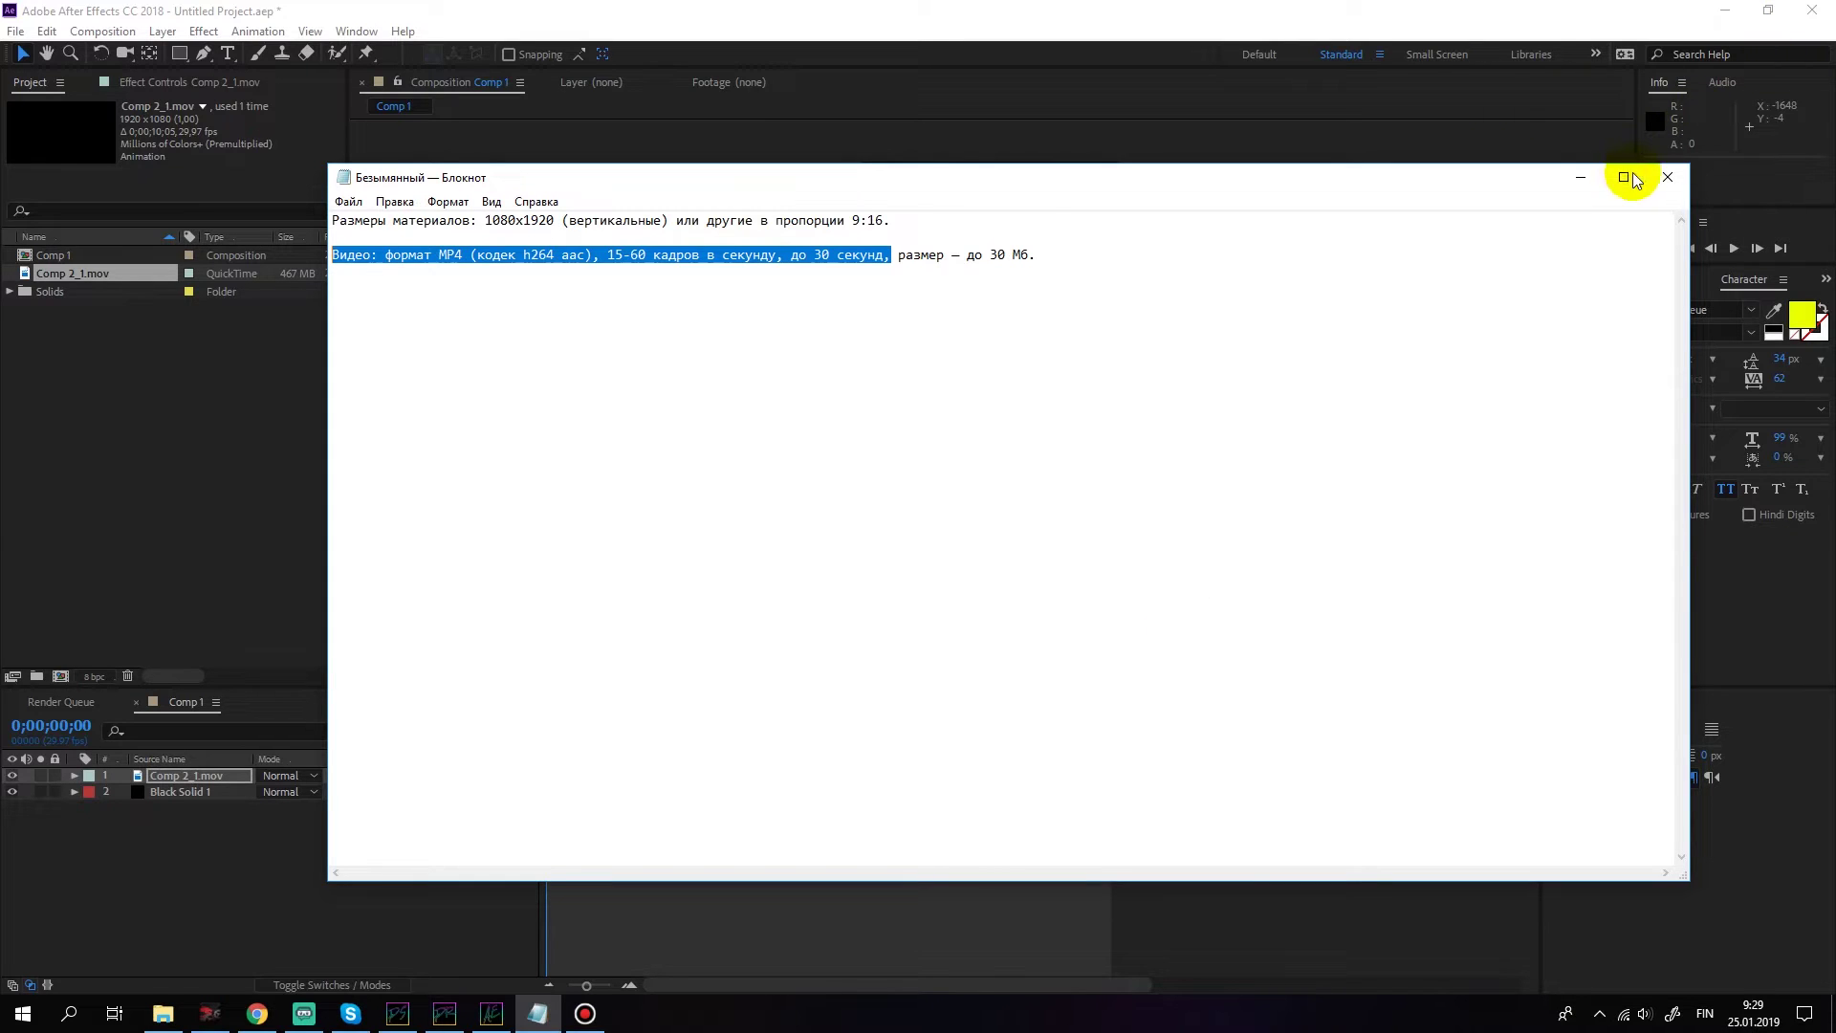
{"action": "left_click", "coordinate": [1581, 177]}
Step: Check the file type and size of the Comp 1_1 video on the desktop in its file properties
{"action": "left_click", "coordinate": [1727, 17]}
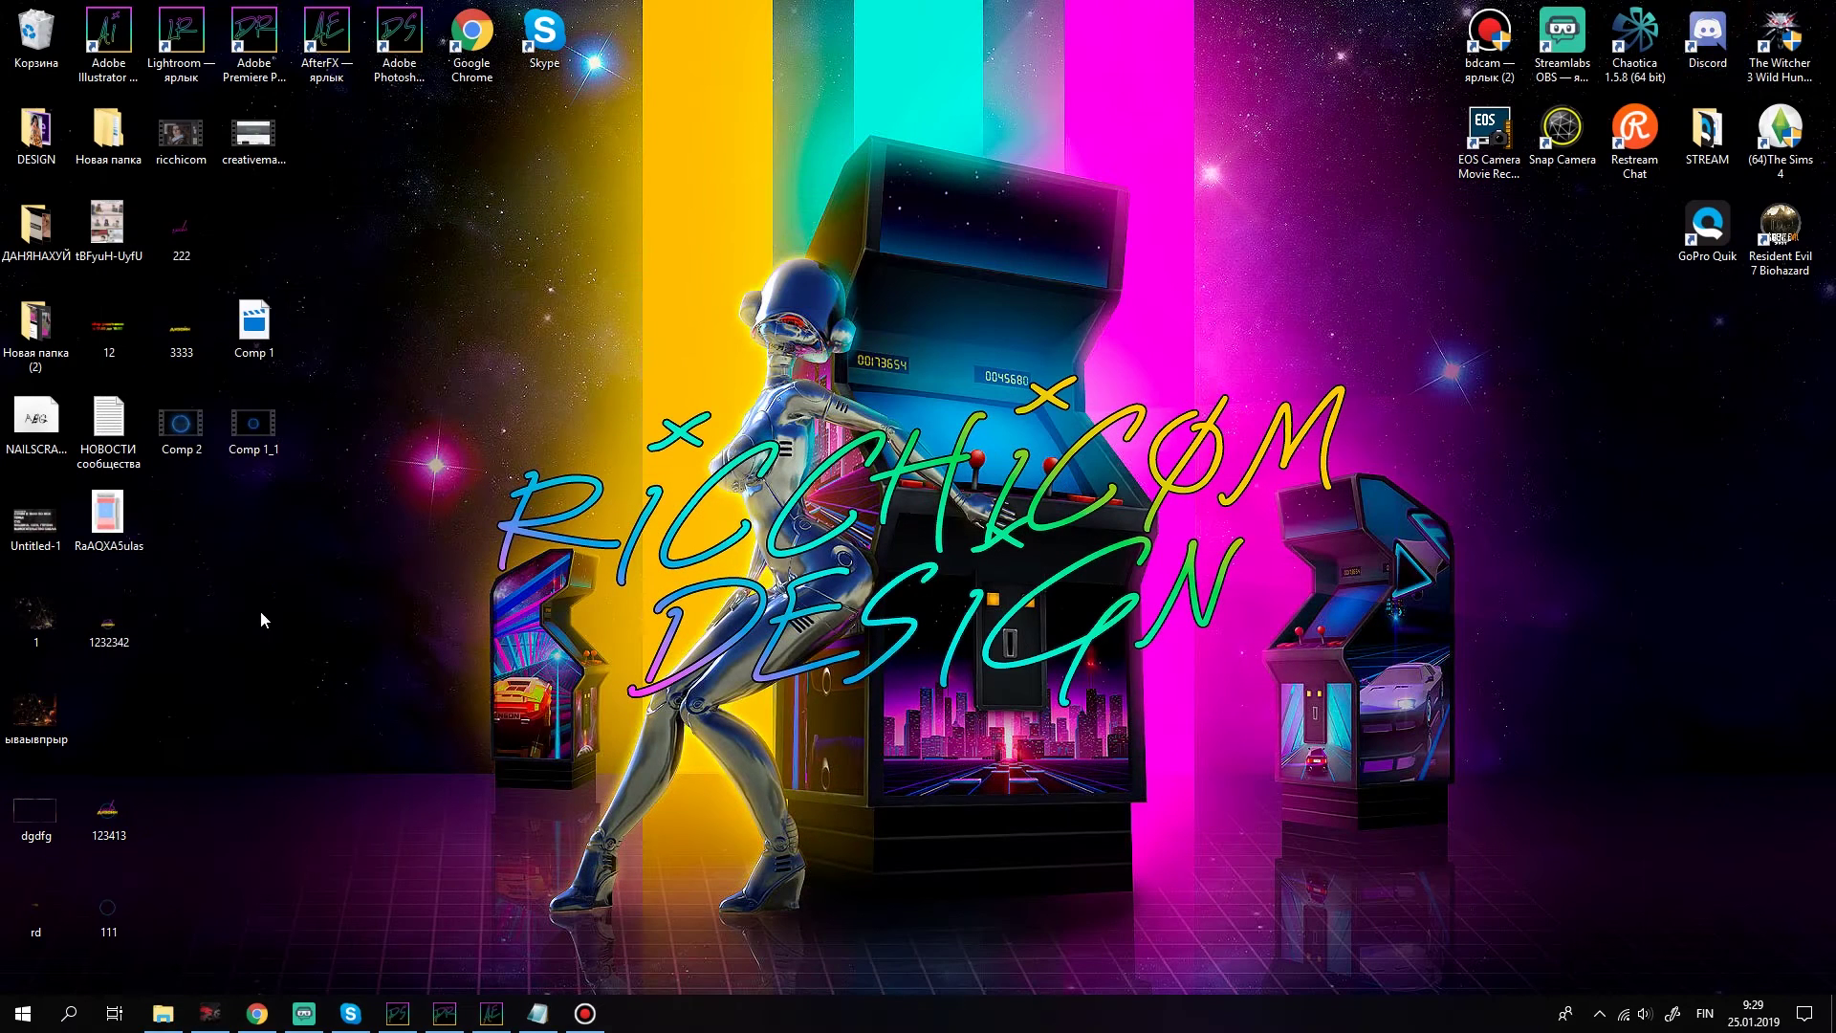
{"action": "right_click", "coordinate": [268, 427]}
{"action": "left_click", "coordinate": [205, 818]}
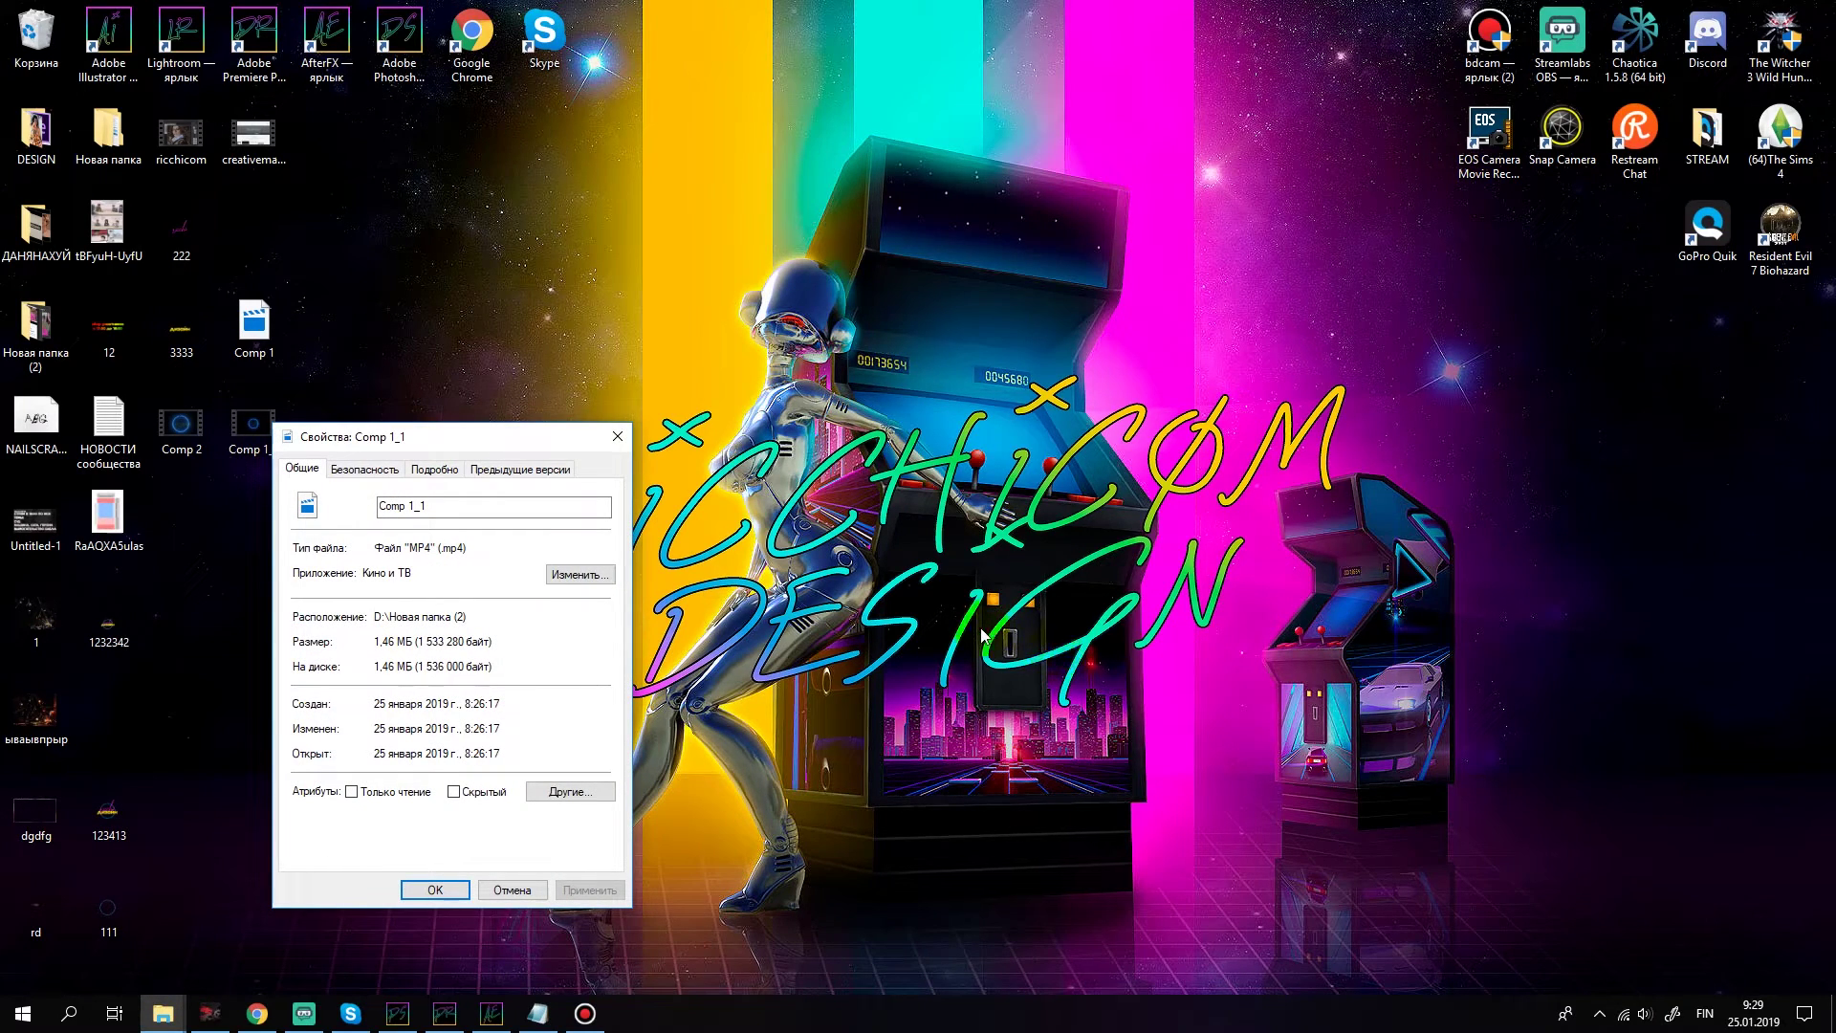
{"action": "left_click", "coordinate": [618, 436]}
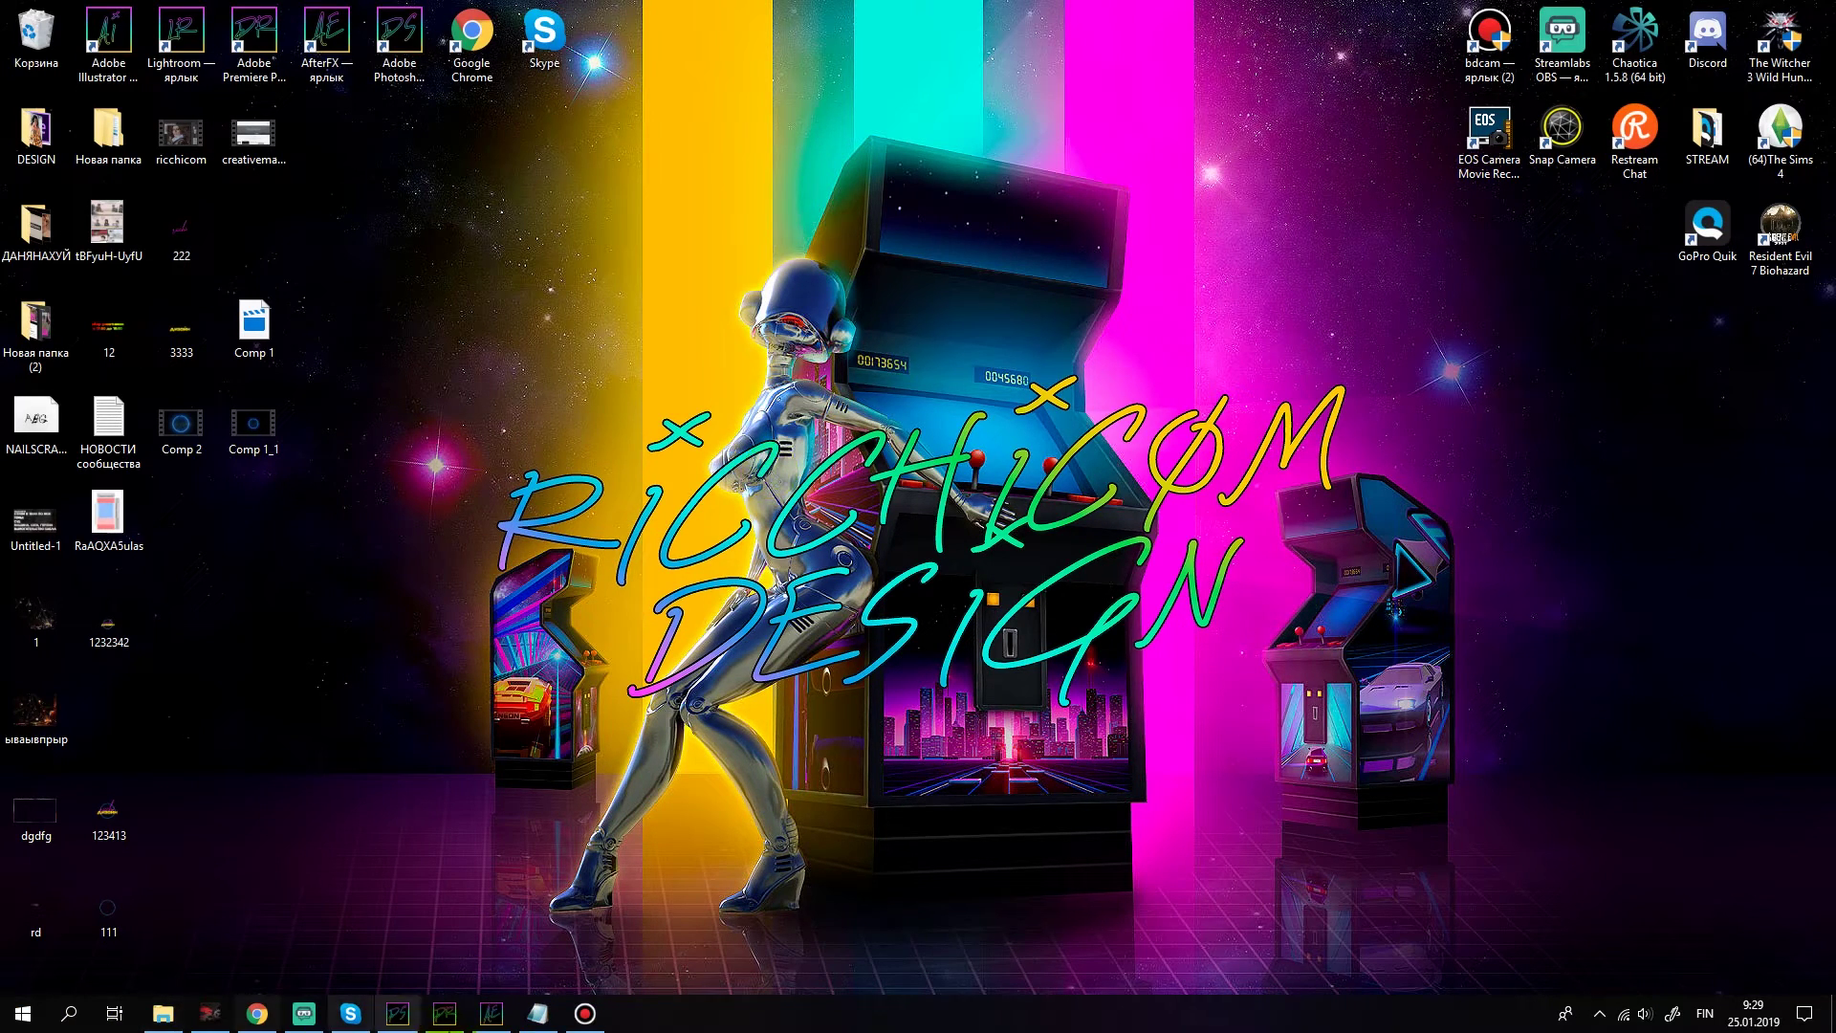
Step: Return to After Effects and show the render queue entry for Comp 1
{"action": "left_click", "coordinate": [491, 1013]}
{"action": "left_click_drag", "start_coordinate": [585, 746], "coordinate": [524, 729]}
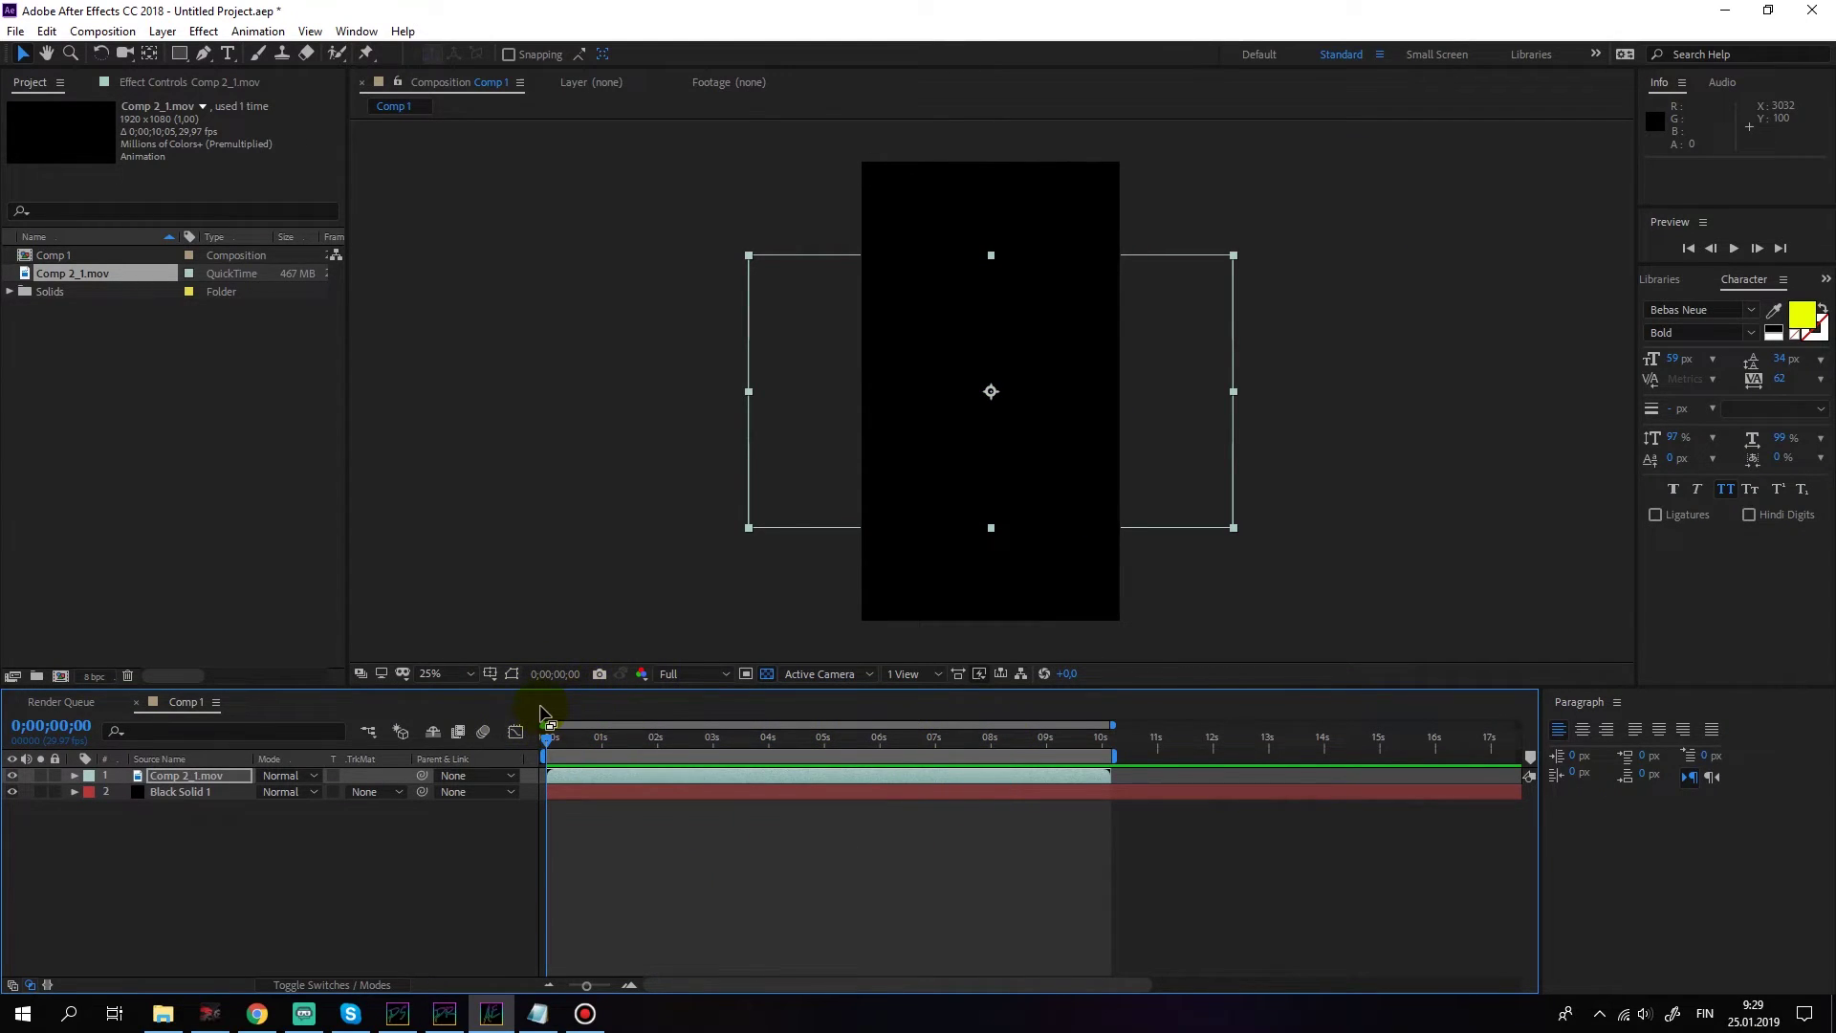
{"action": "left_click", "coordinate": [35, 705]}
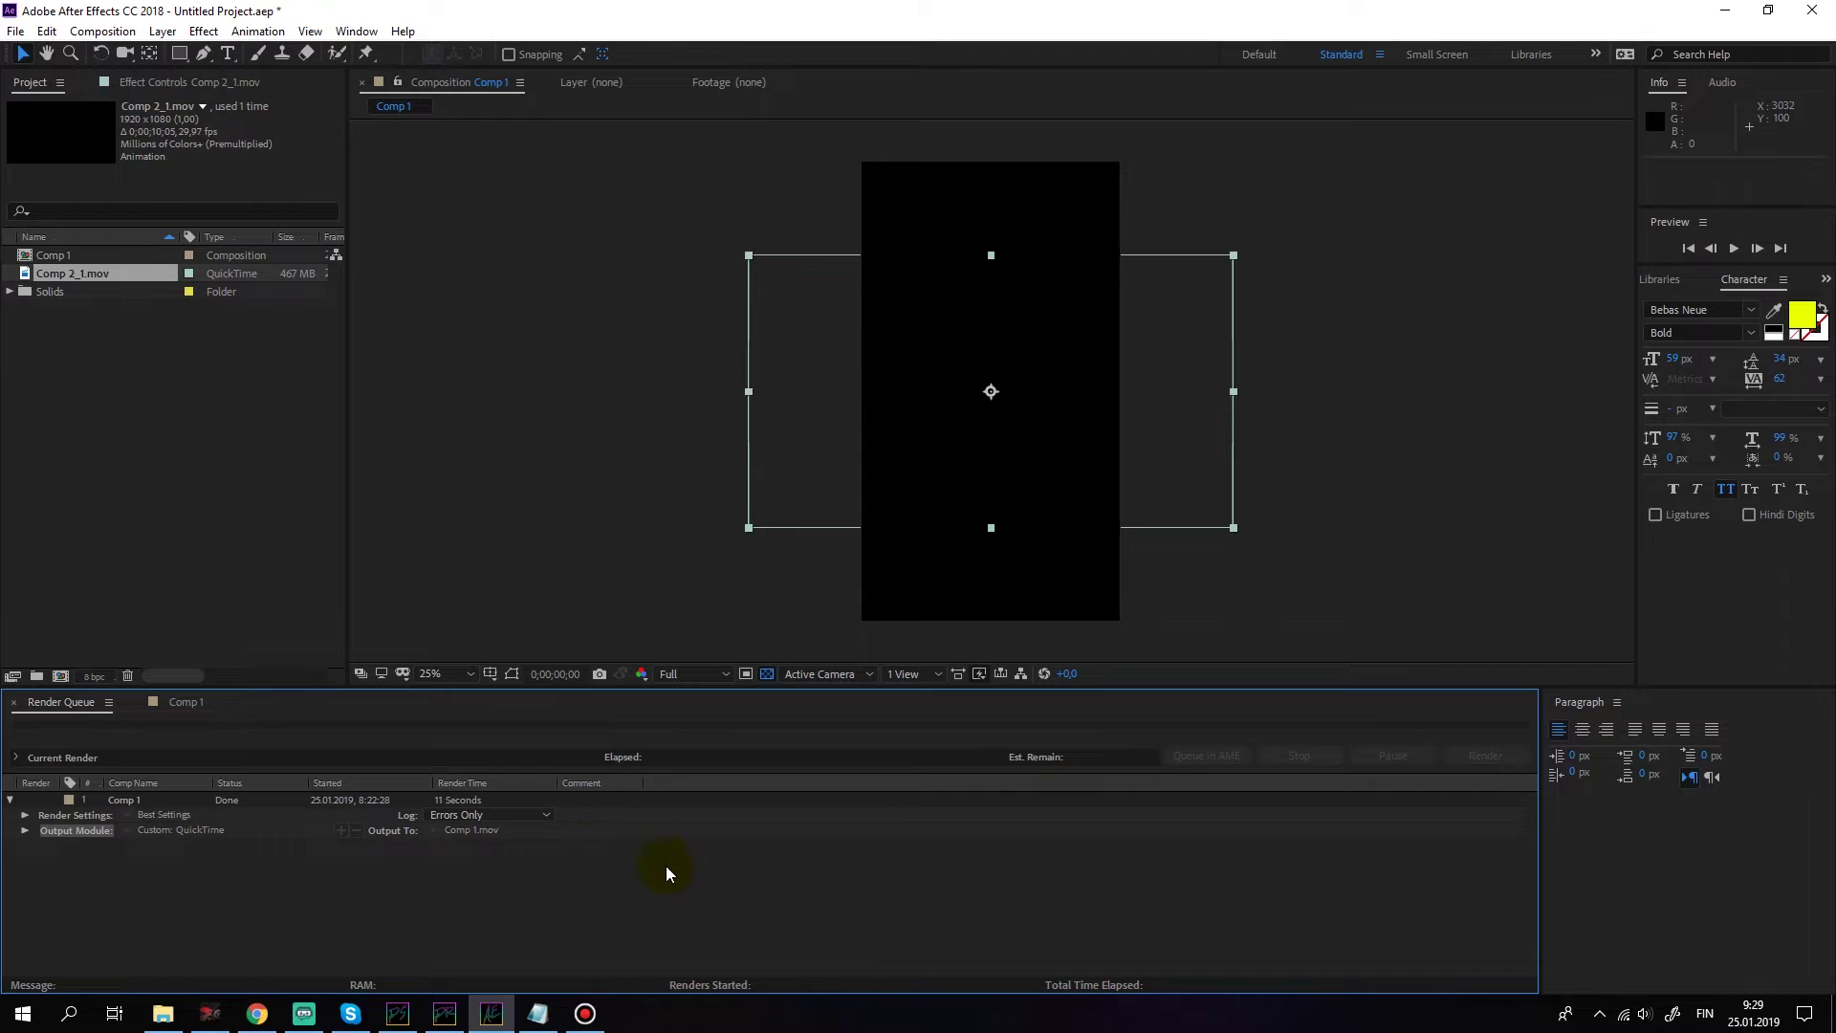
Step: Switch to Premiere Pro, show the project files, preview the Comp 1 sequence, and return the playhead to the start
{"action": "left_click", "coordinate": [445, 1013]}
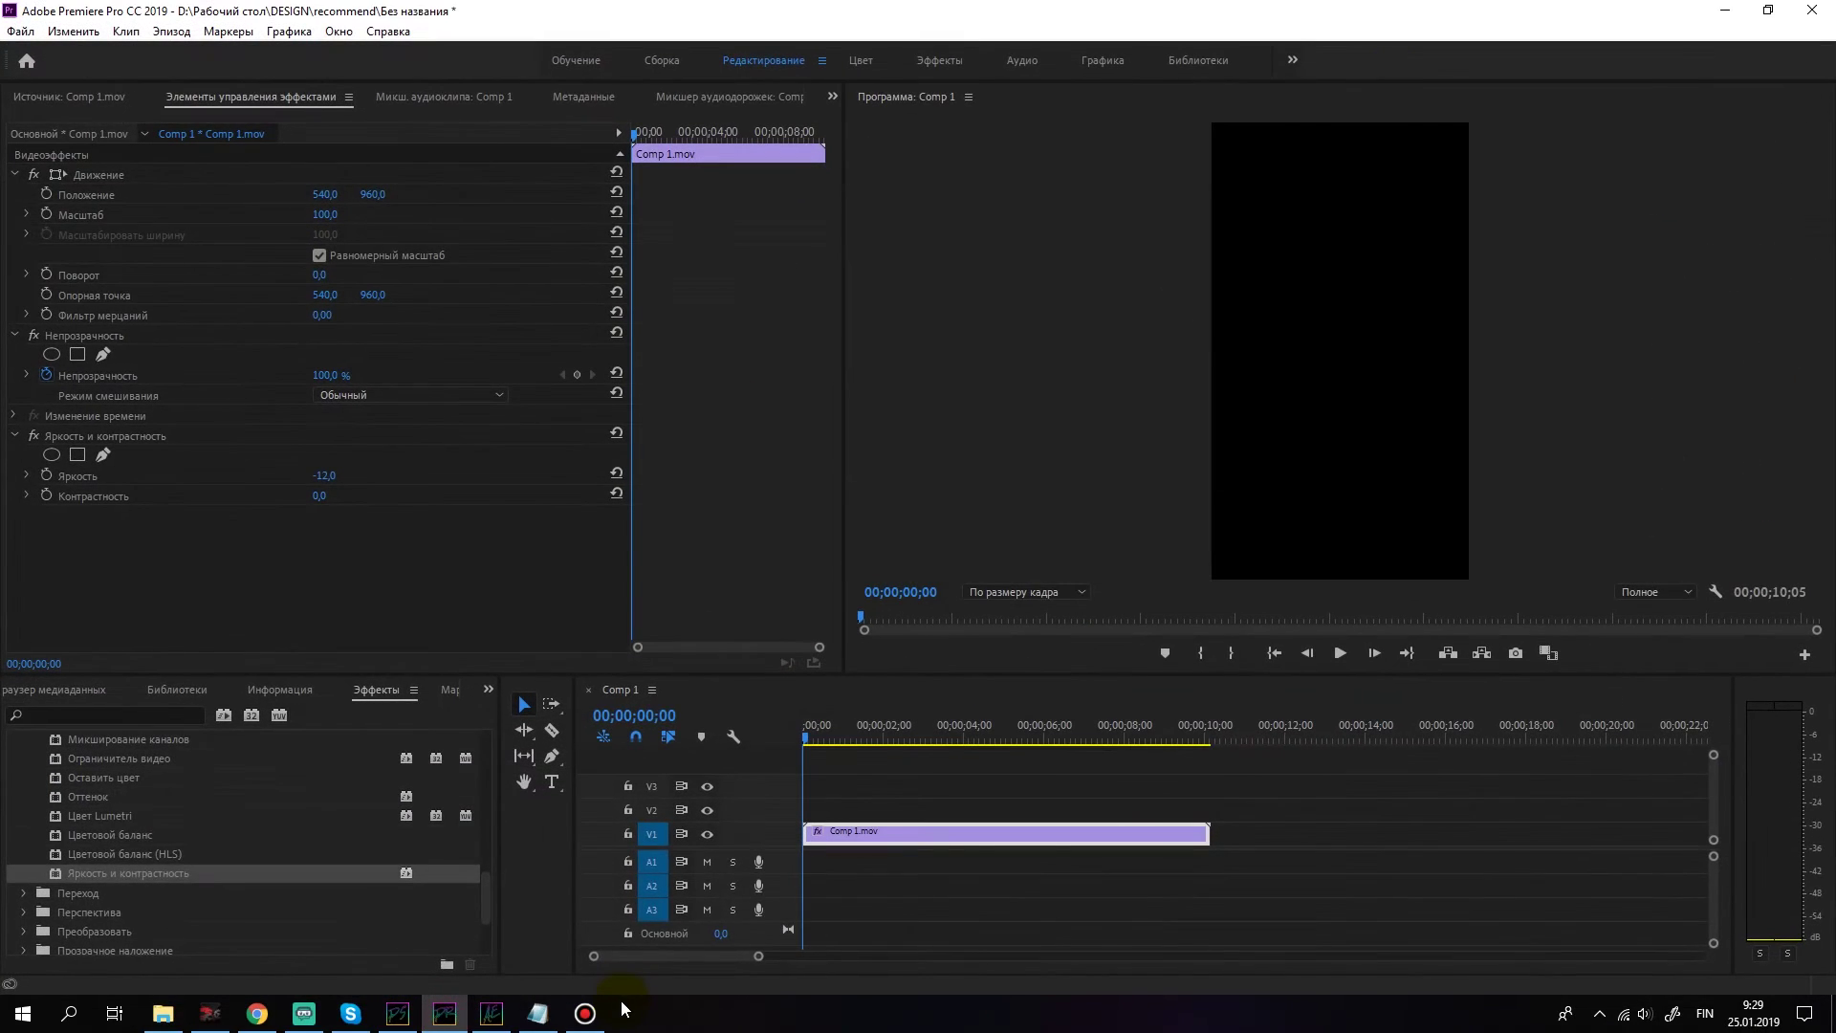
{"action": "left_click", "coordinate": [21, 694]}
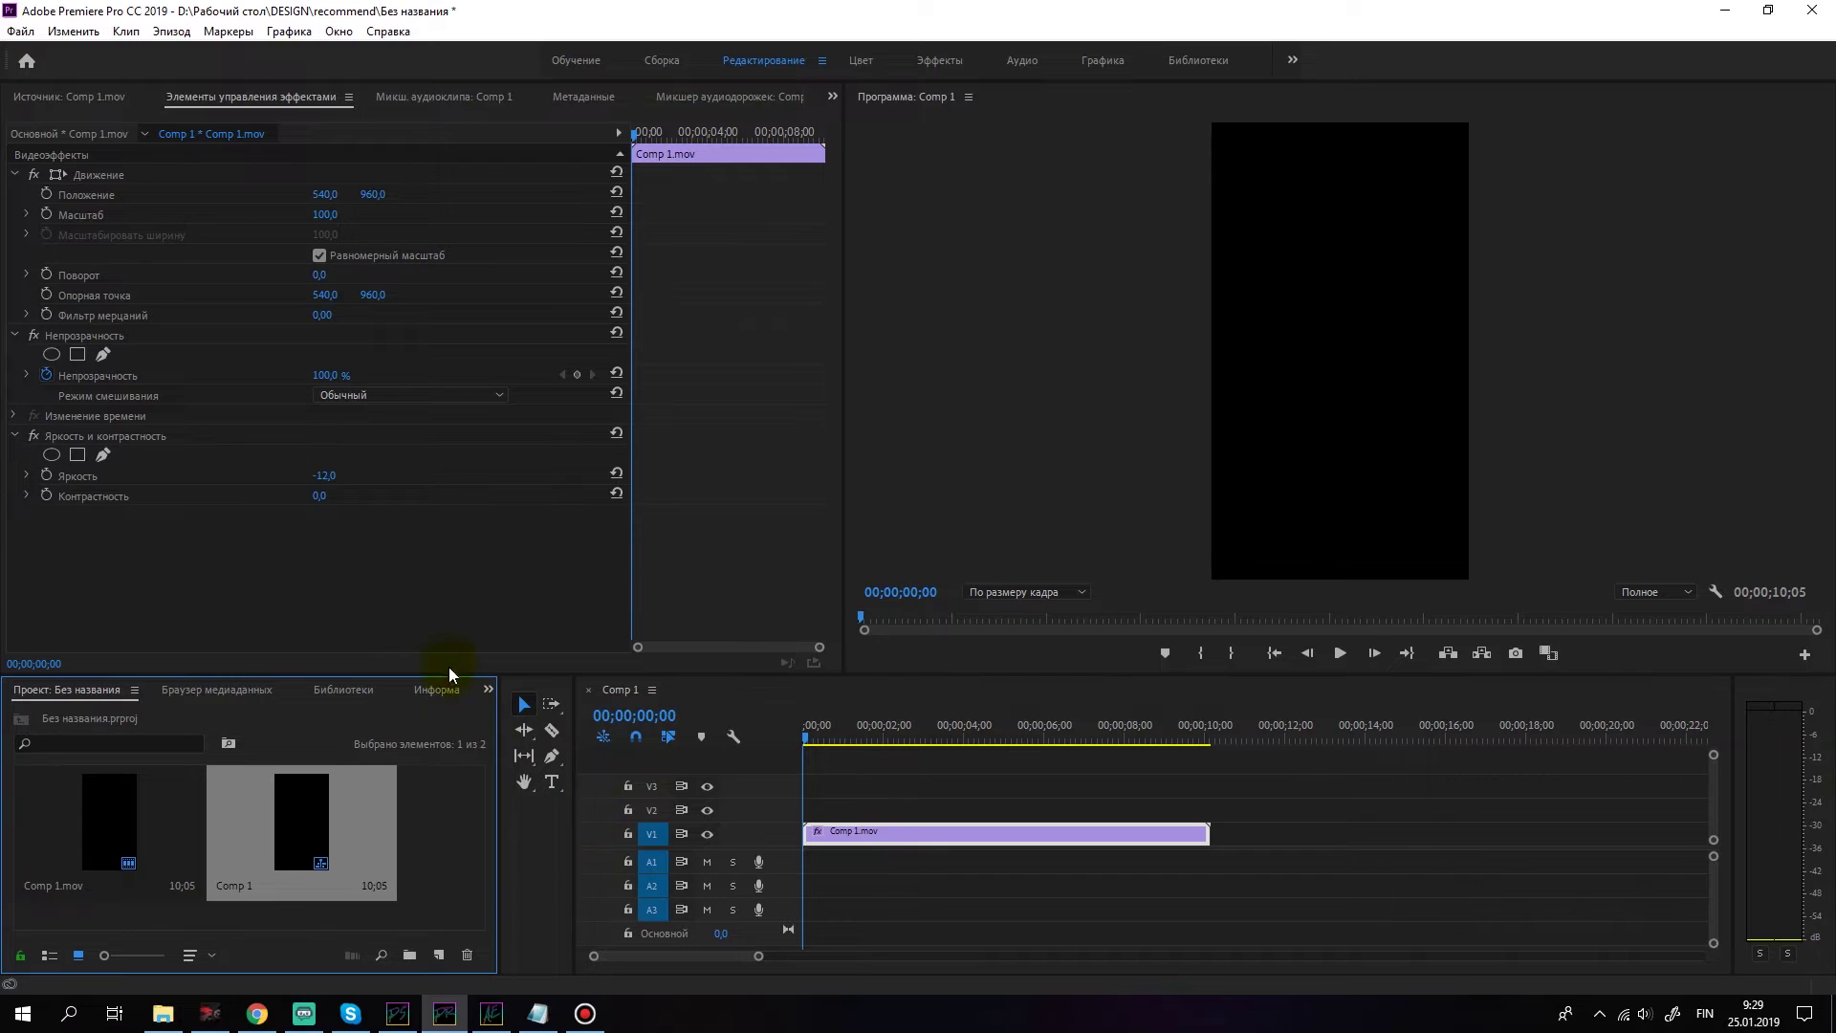
{"action": "left_click_drag", "start_coordinate": [956, 736], "coordinate": [1100, 641]}
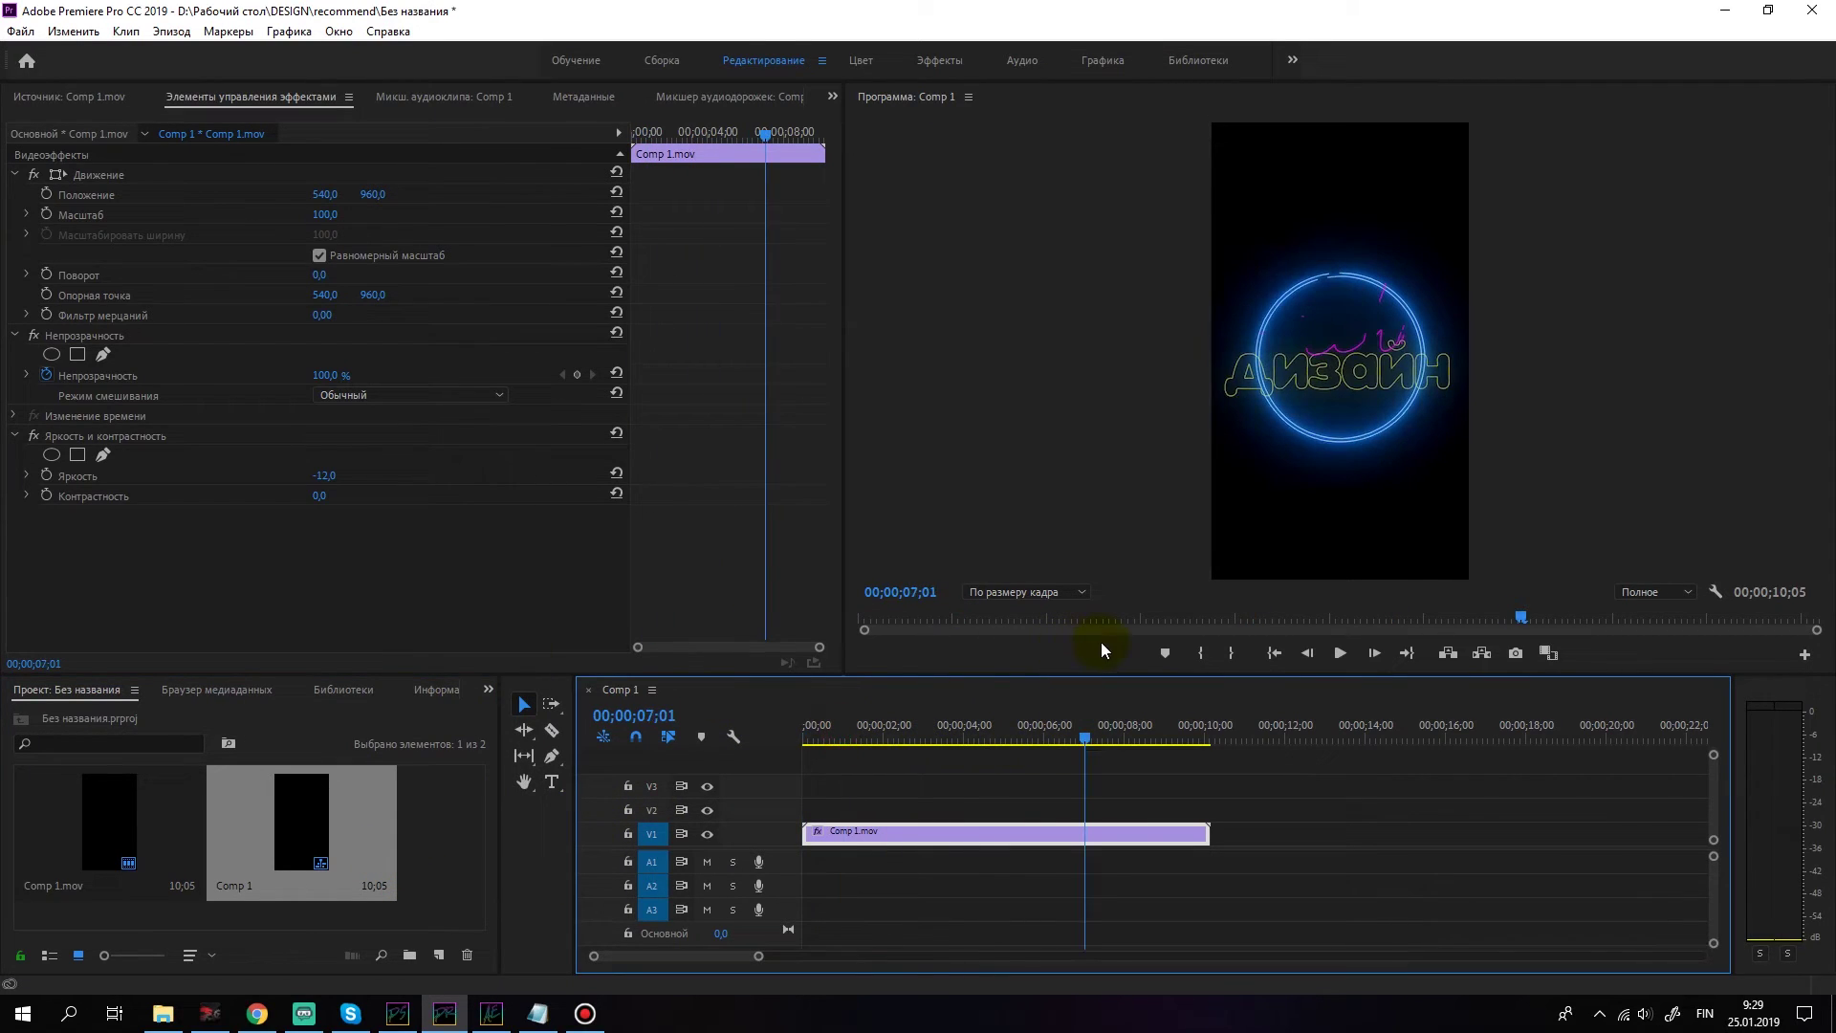
{"action": "left_click", "coordinate": [913, 738]}
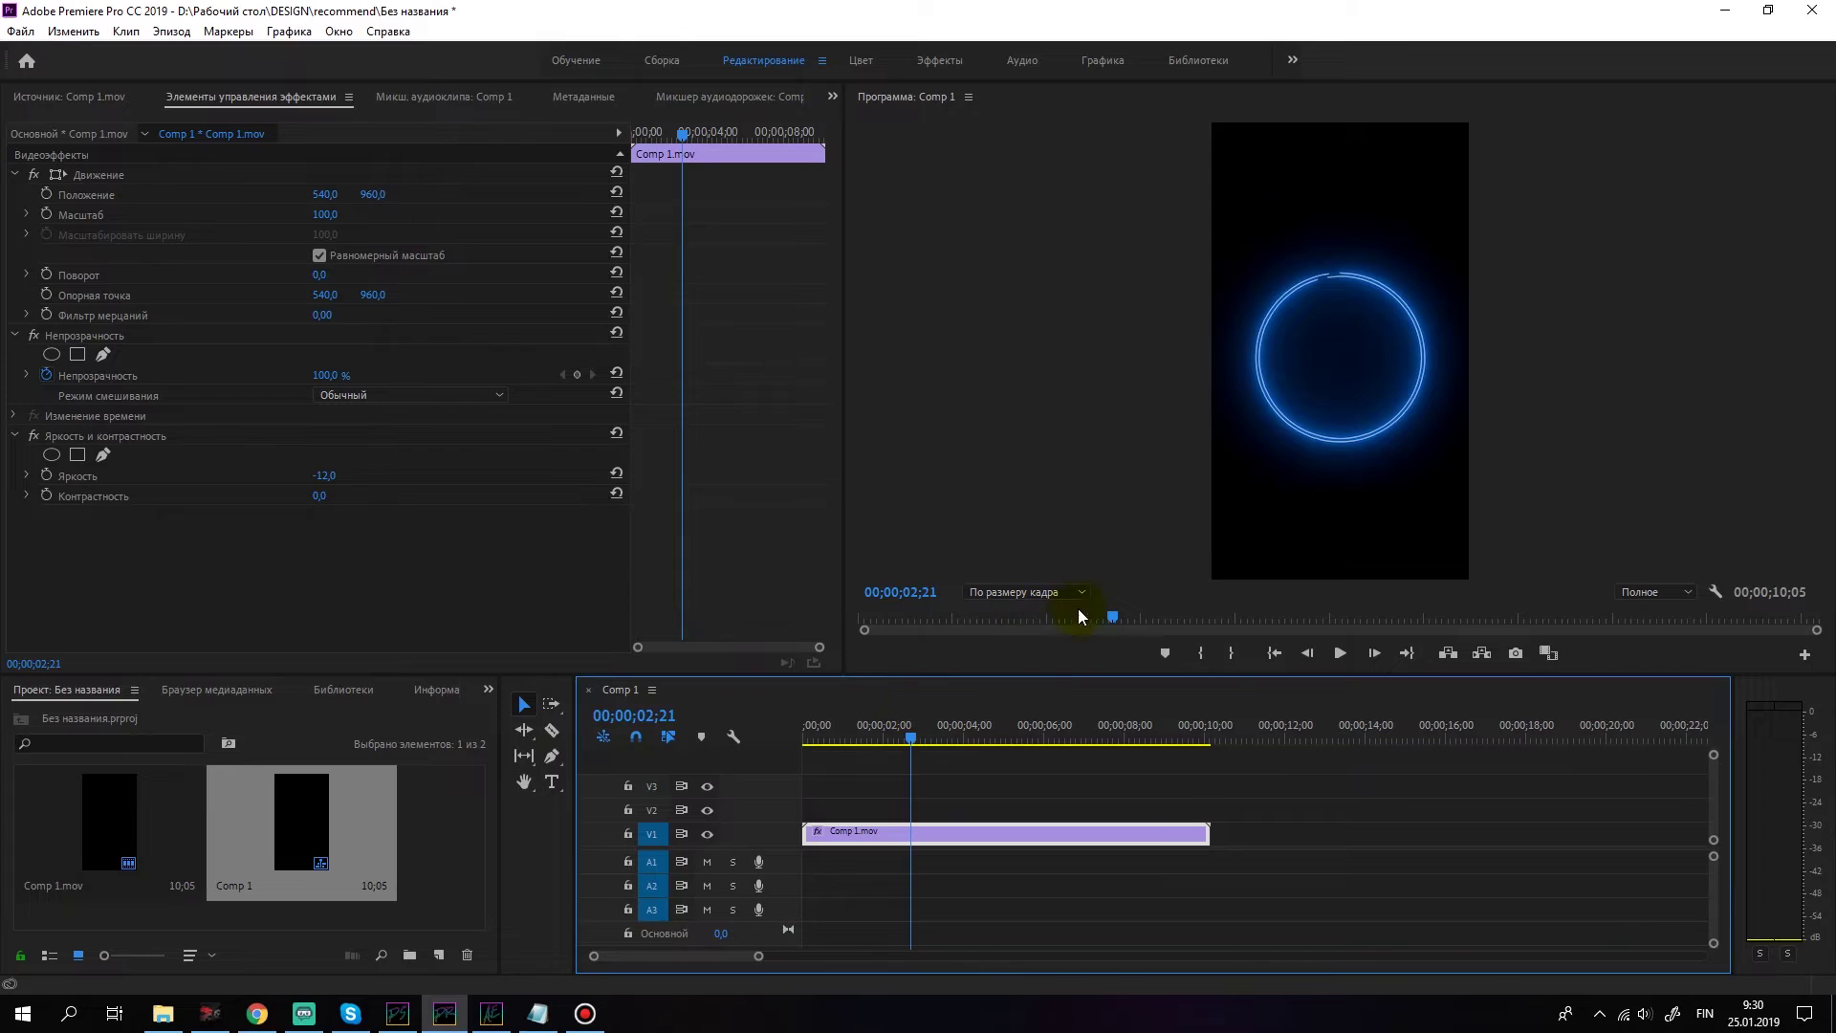
{"action": "left_click_drag", "start_coordinate": [934, 738], "coordinate": [1172, 741]}
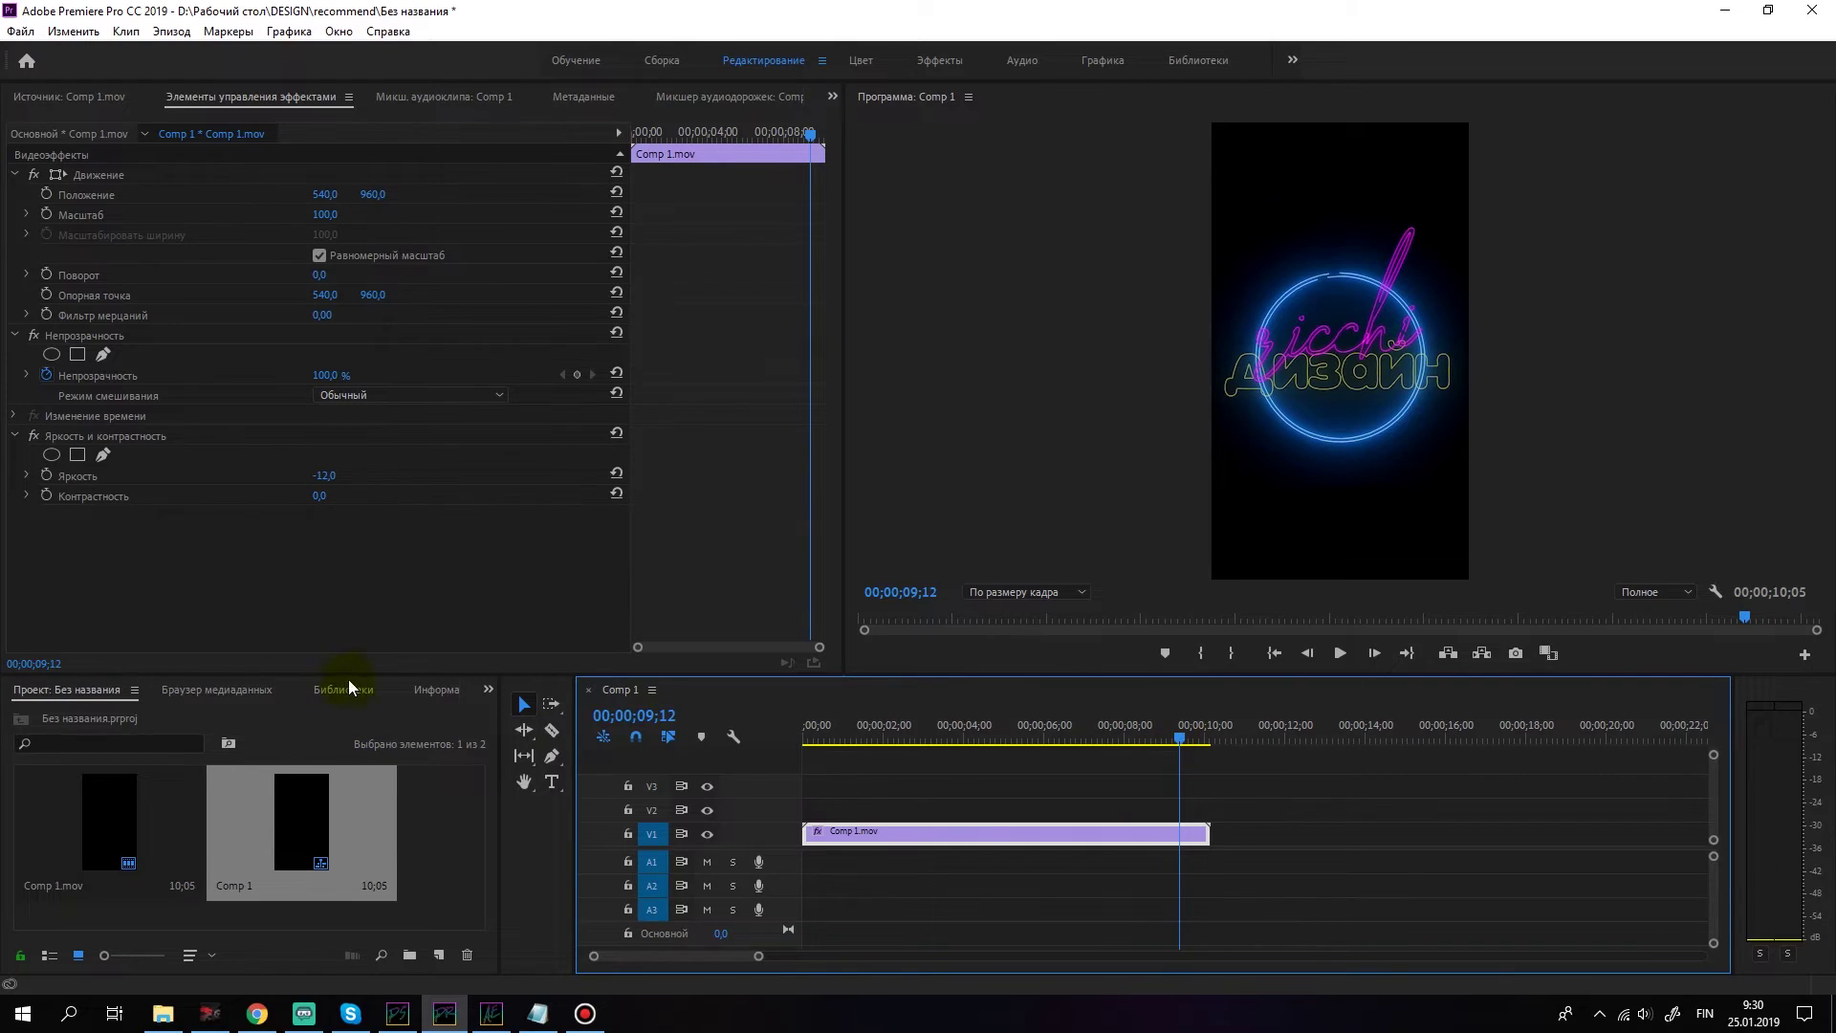
{"action": "left_click", "coordinate": [850, 743]}
{"action": "key", "text": "Home"}
Step: Open the export settings for the Comp 1 sequence, look through the H.264 presets, and cancel without exporting
{"action": "left_click", "coordinate": [20, 31]}
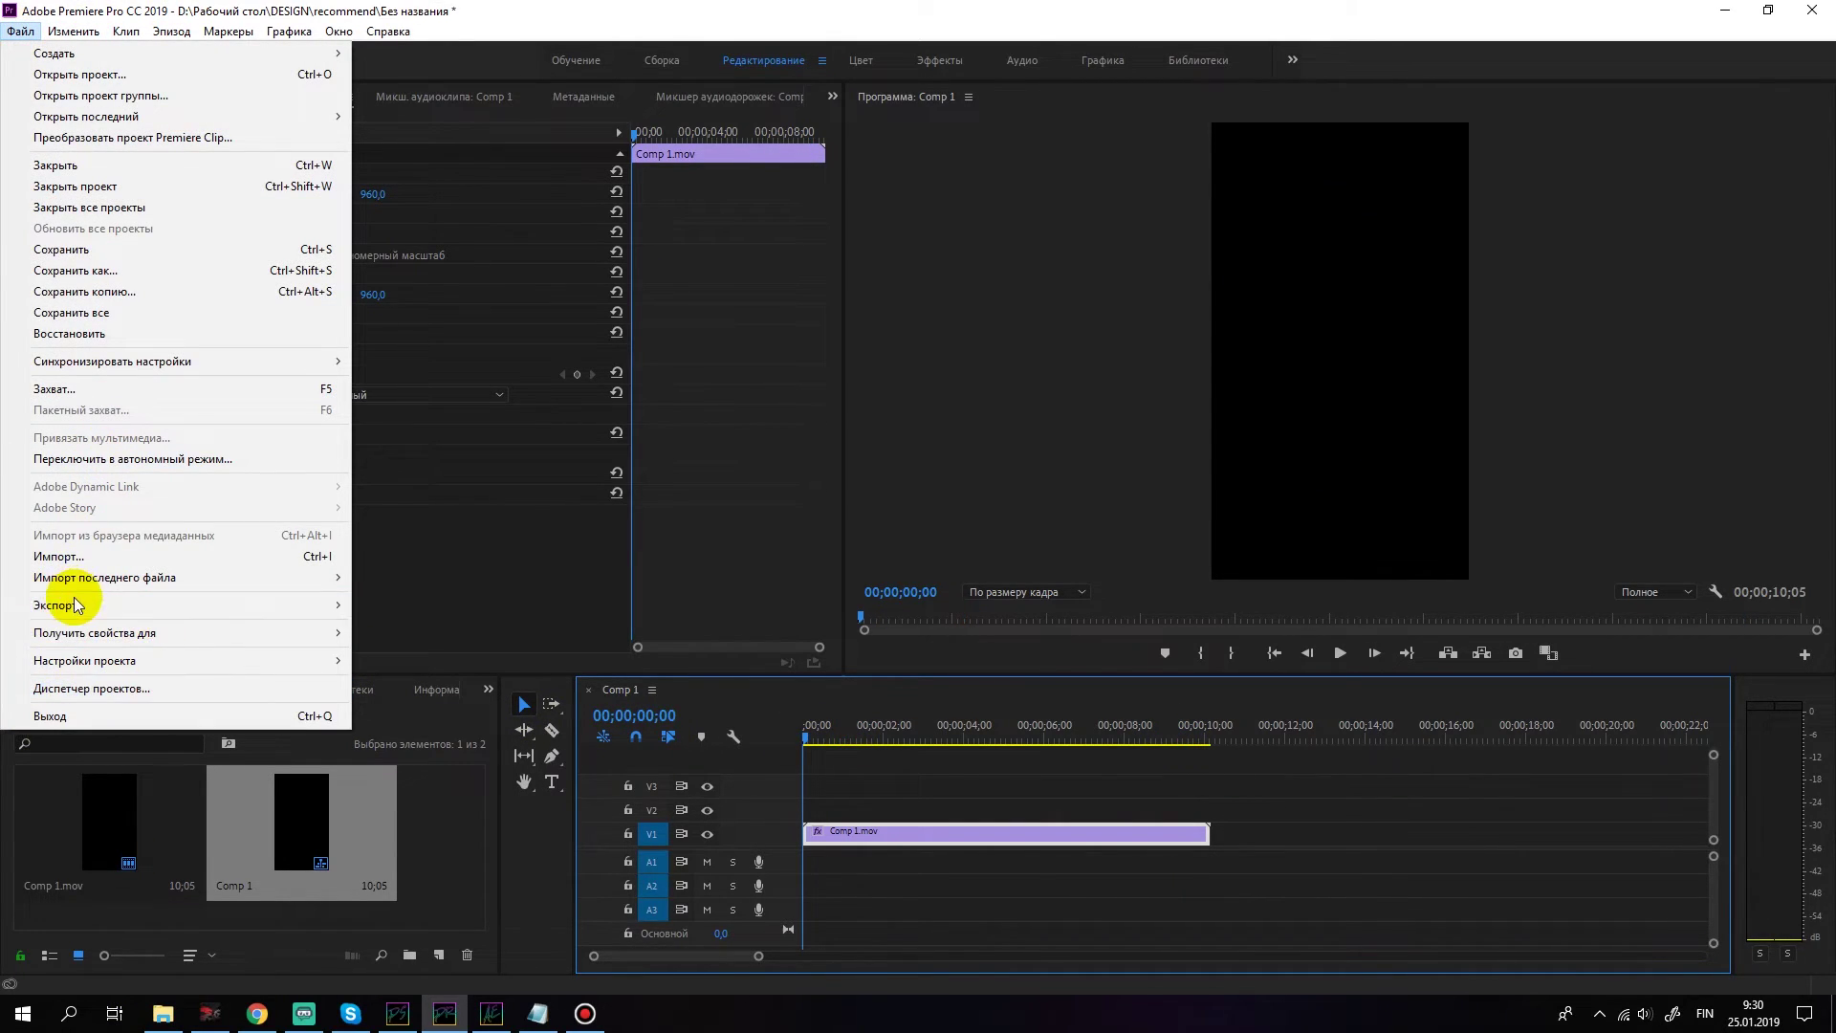
{"action": "mouse_move", "coordinate": [74, 602]}
{"action": "left_click", "coordinate": [432, 606]}
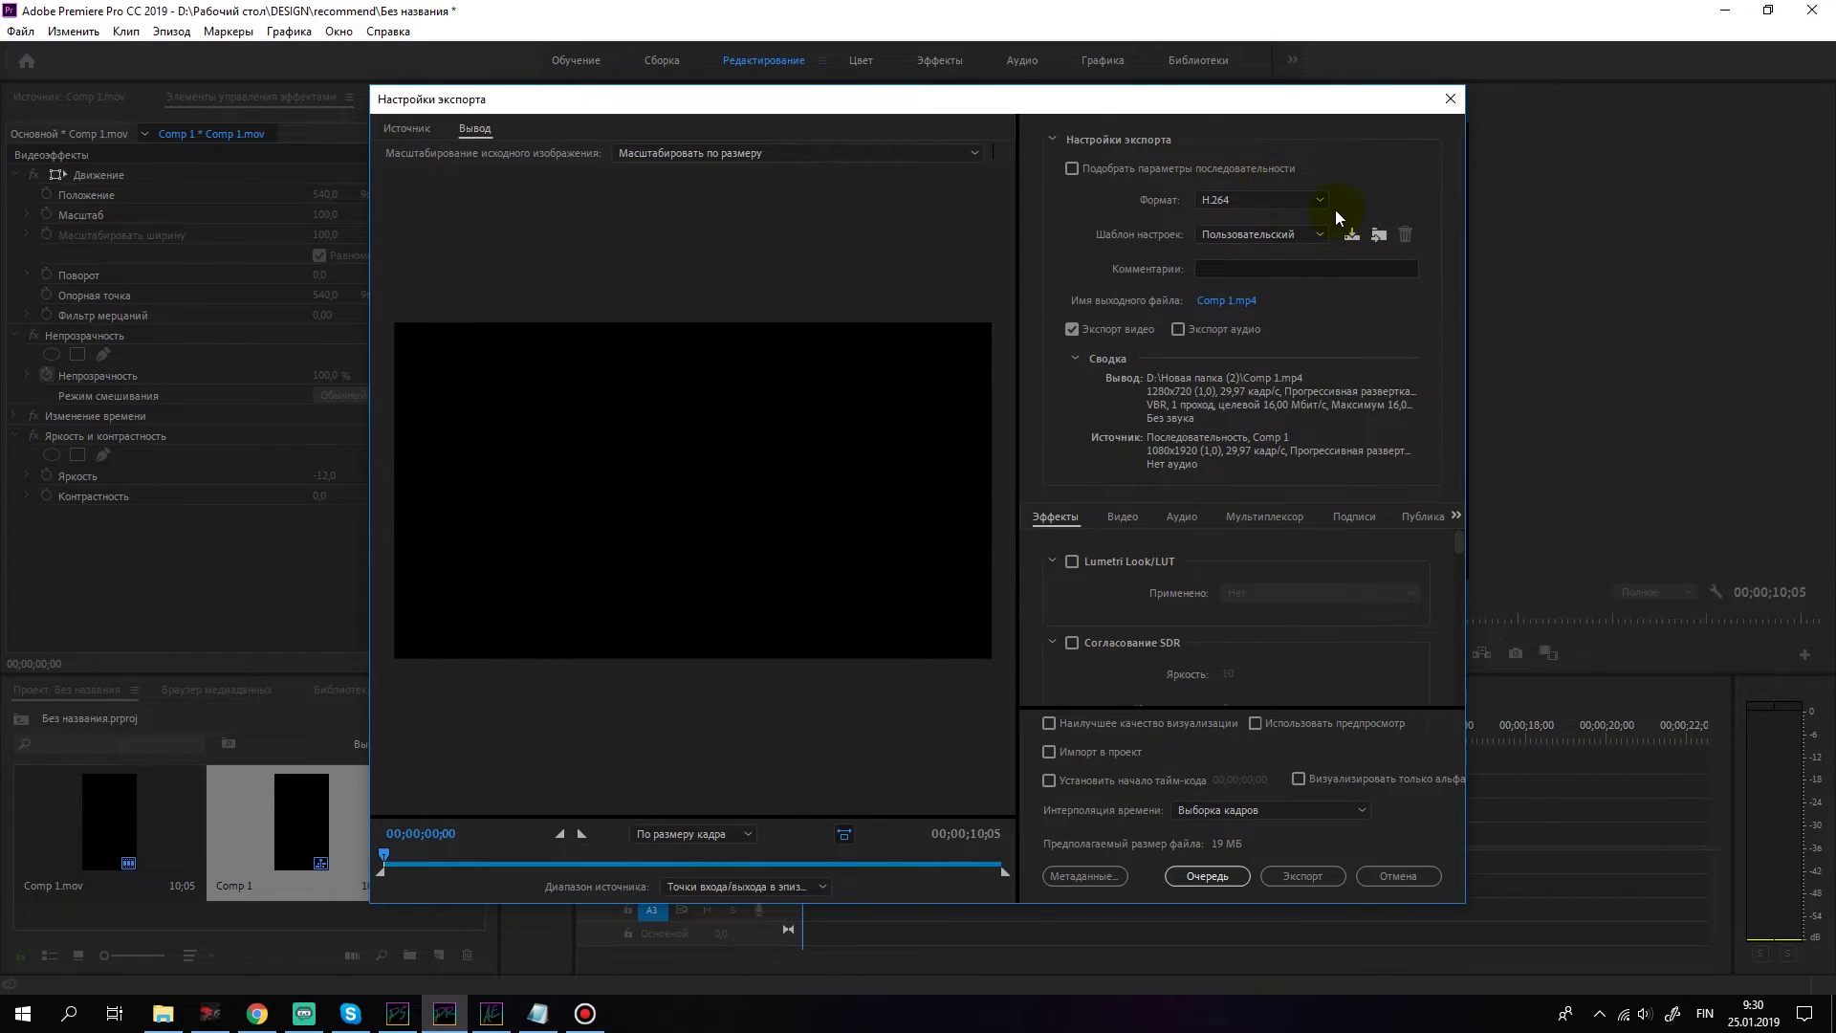
{"action": "left_click", "coordinate": [1288, 236]}
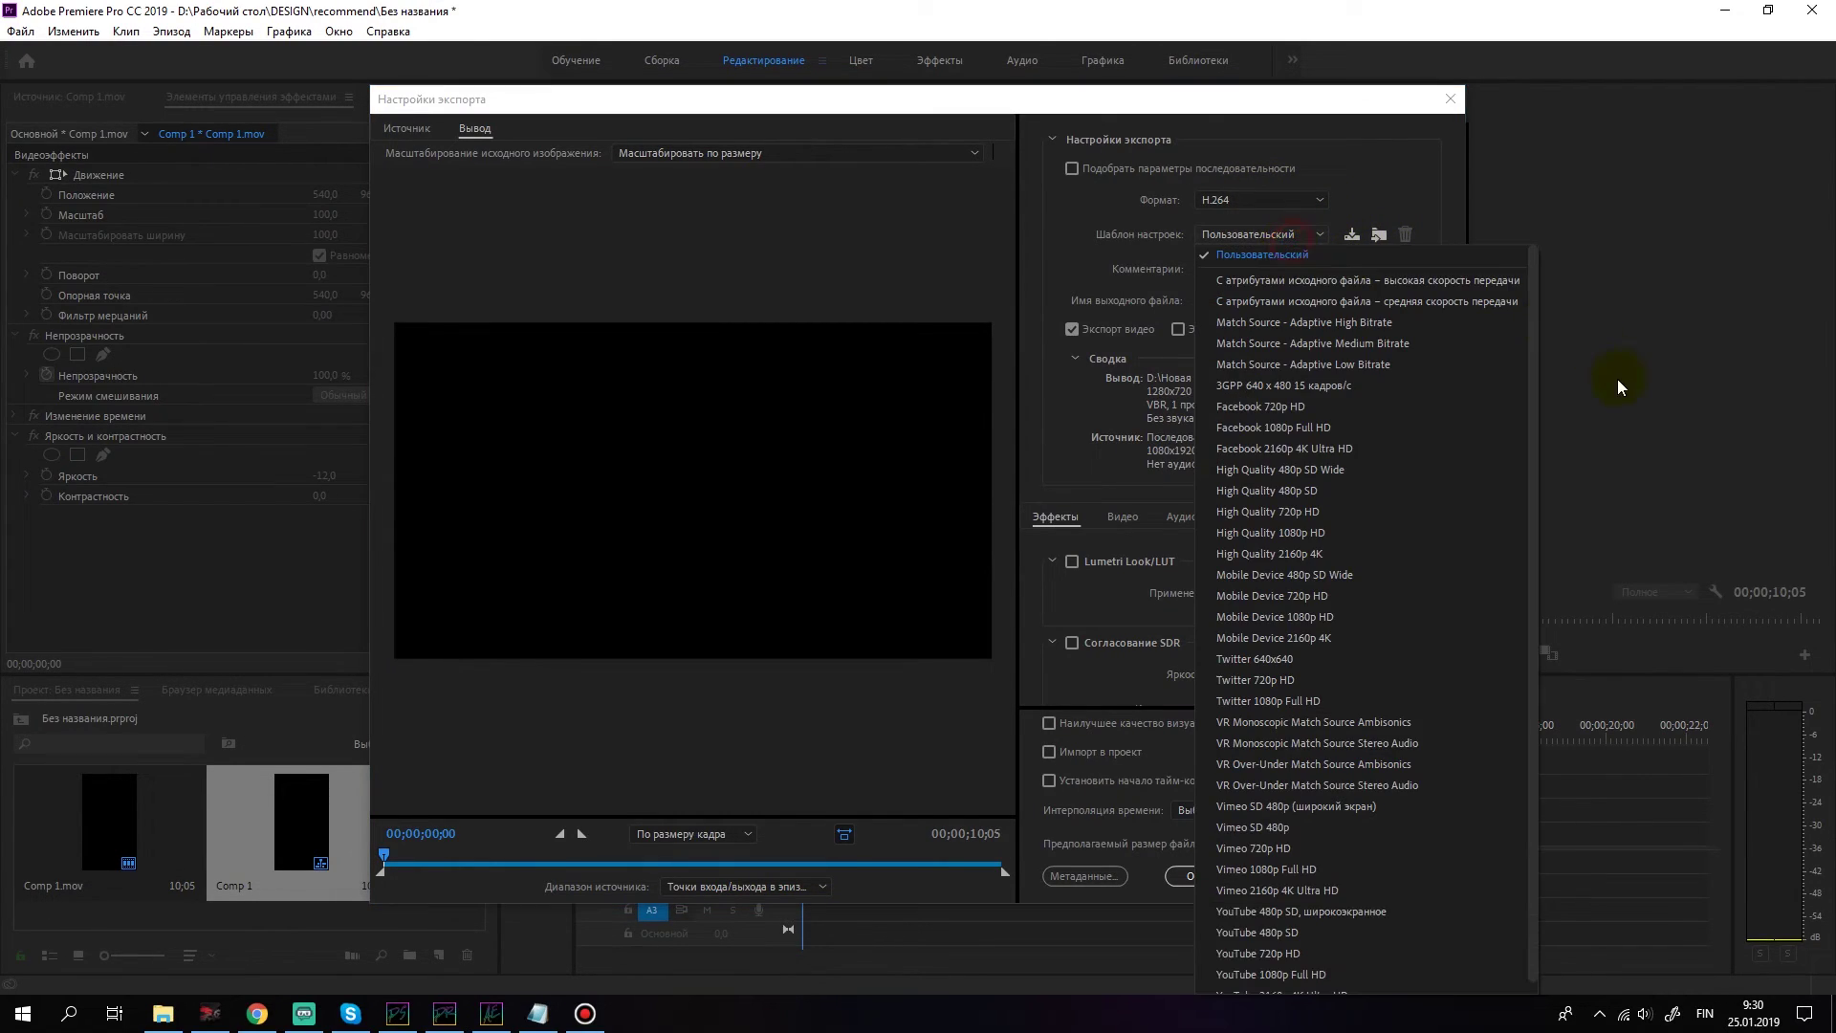
{"action": "left_click", "coordinate": [1178, 254]}
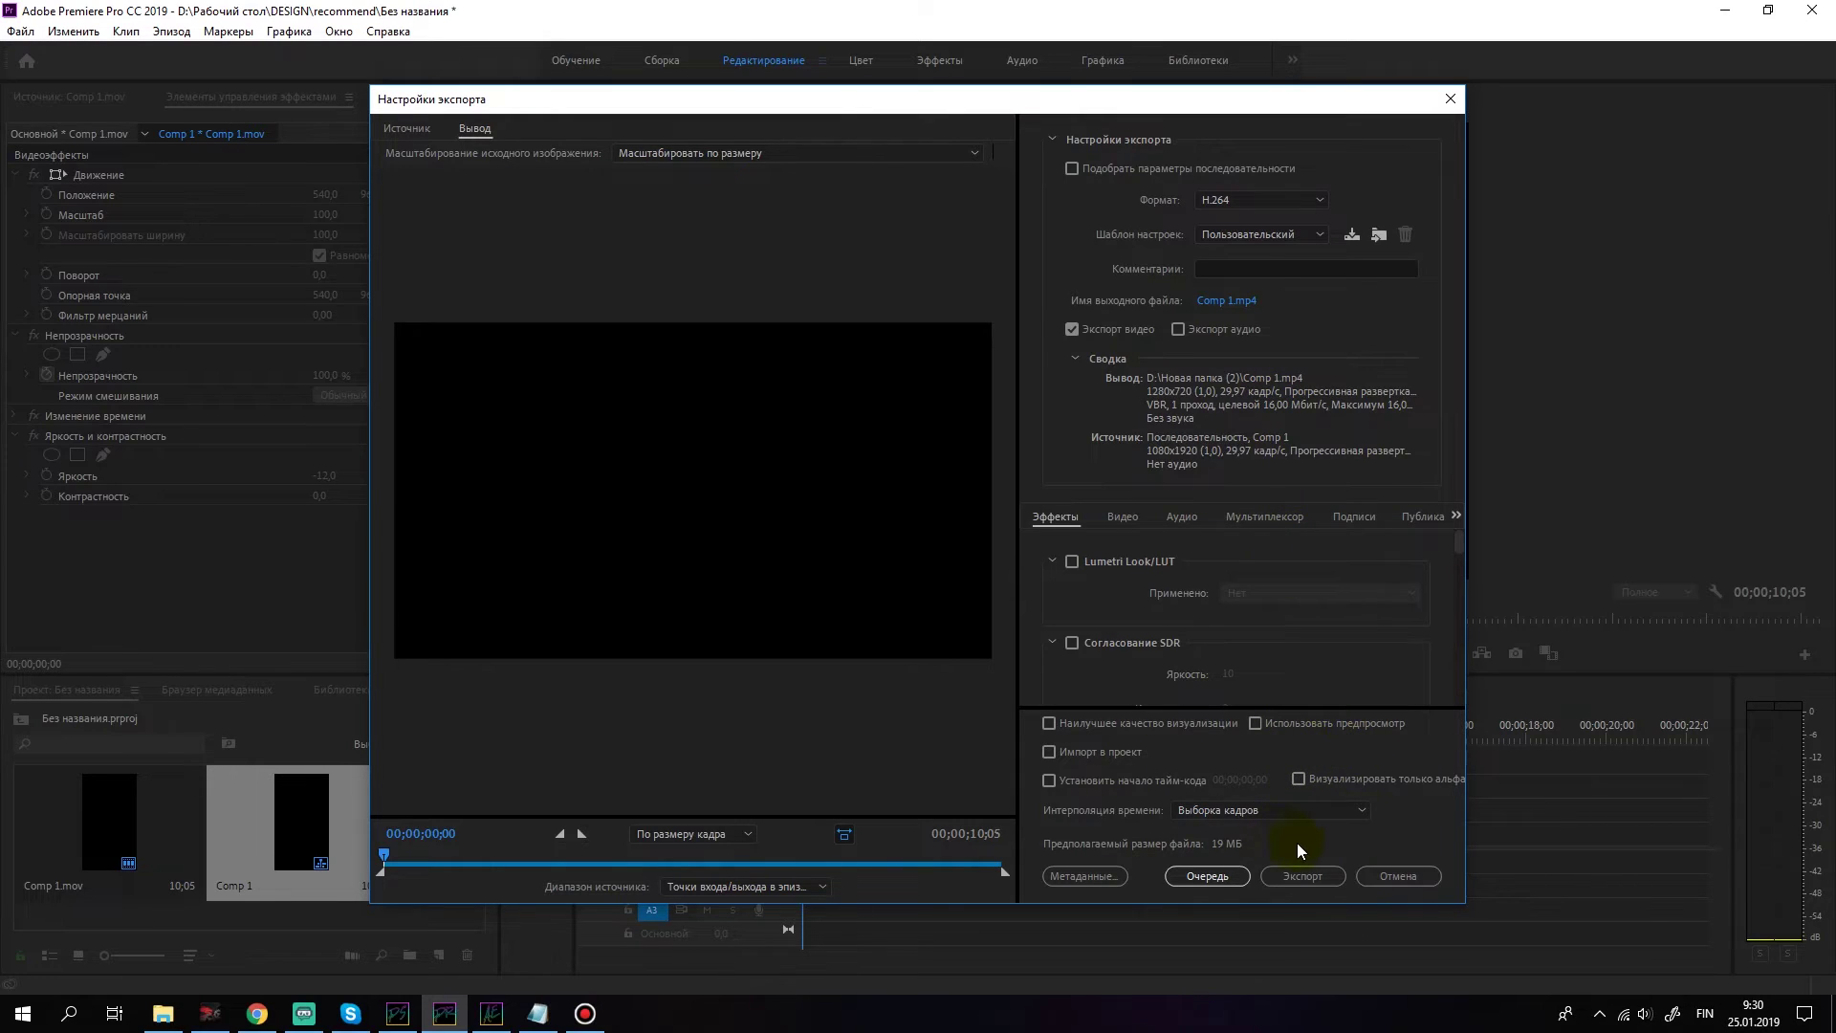
{"action": "left_click", "coordinate": [1397, 877]}
Step: Switch to VK in Chrome and open the management settings of the "xxx" community from the list of managed communities
{"action": "left_click", "coordinate": [258, 1012]}
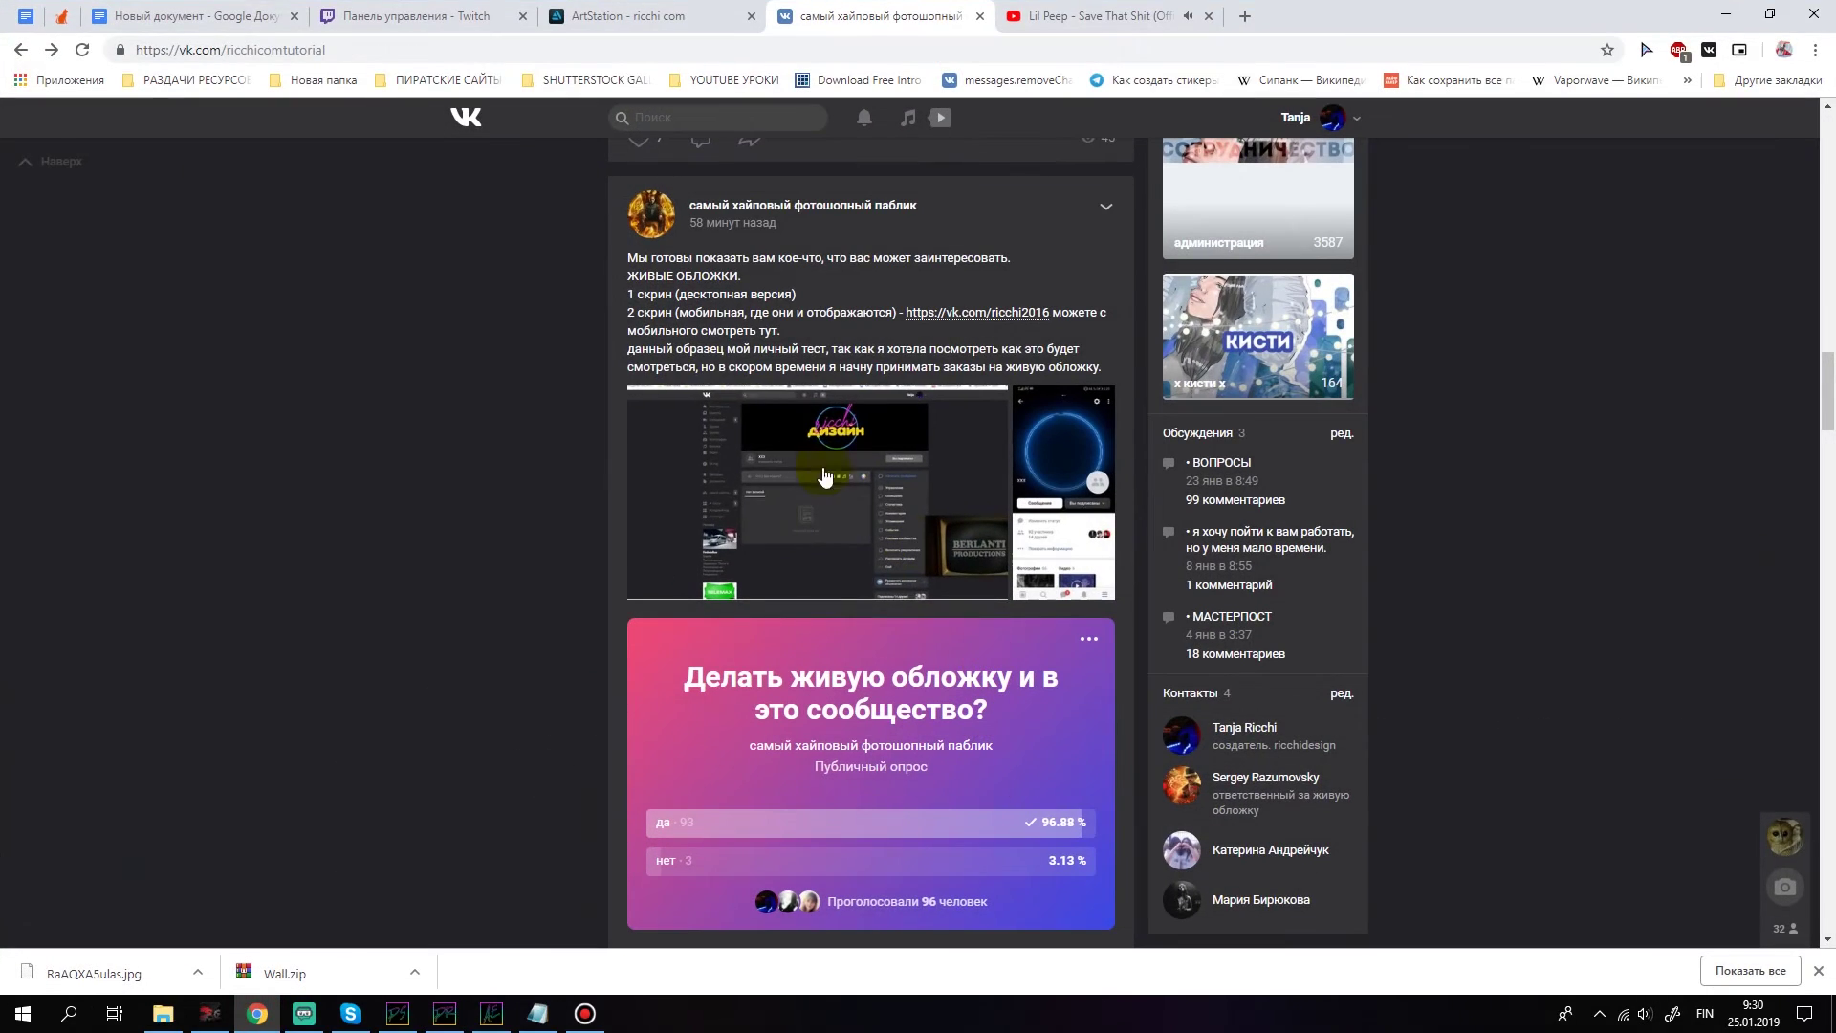
{"action": "scroll", "coordinate": [670, 450], "scroll_direction": "up", "scroll_amount": 5}
{"action": "scroll", "coordinate": [670, 468], "scroll_direction": "up", "scroll_amount": 10}
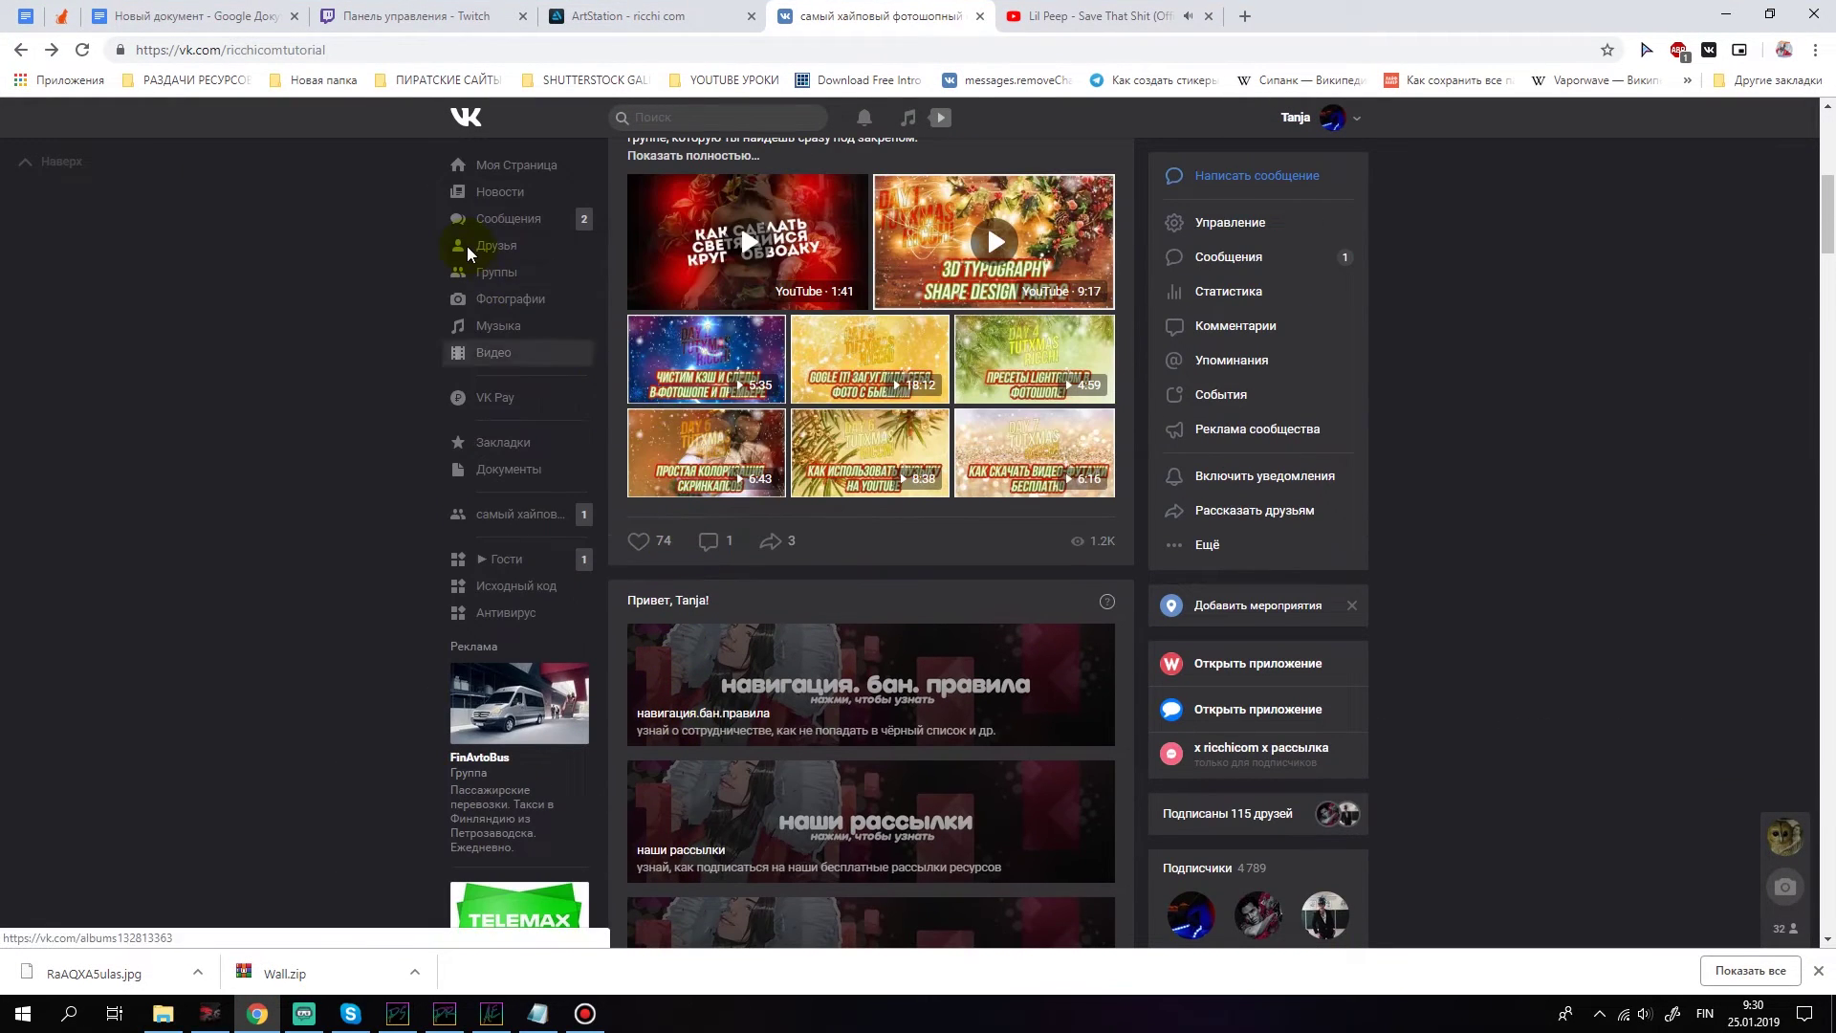
{"action": "left_click", "coordinate": [492, 272]}
{"action": "left_click", "coordinate": [808, 198]}
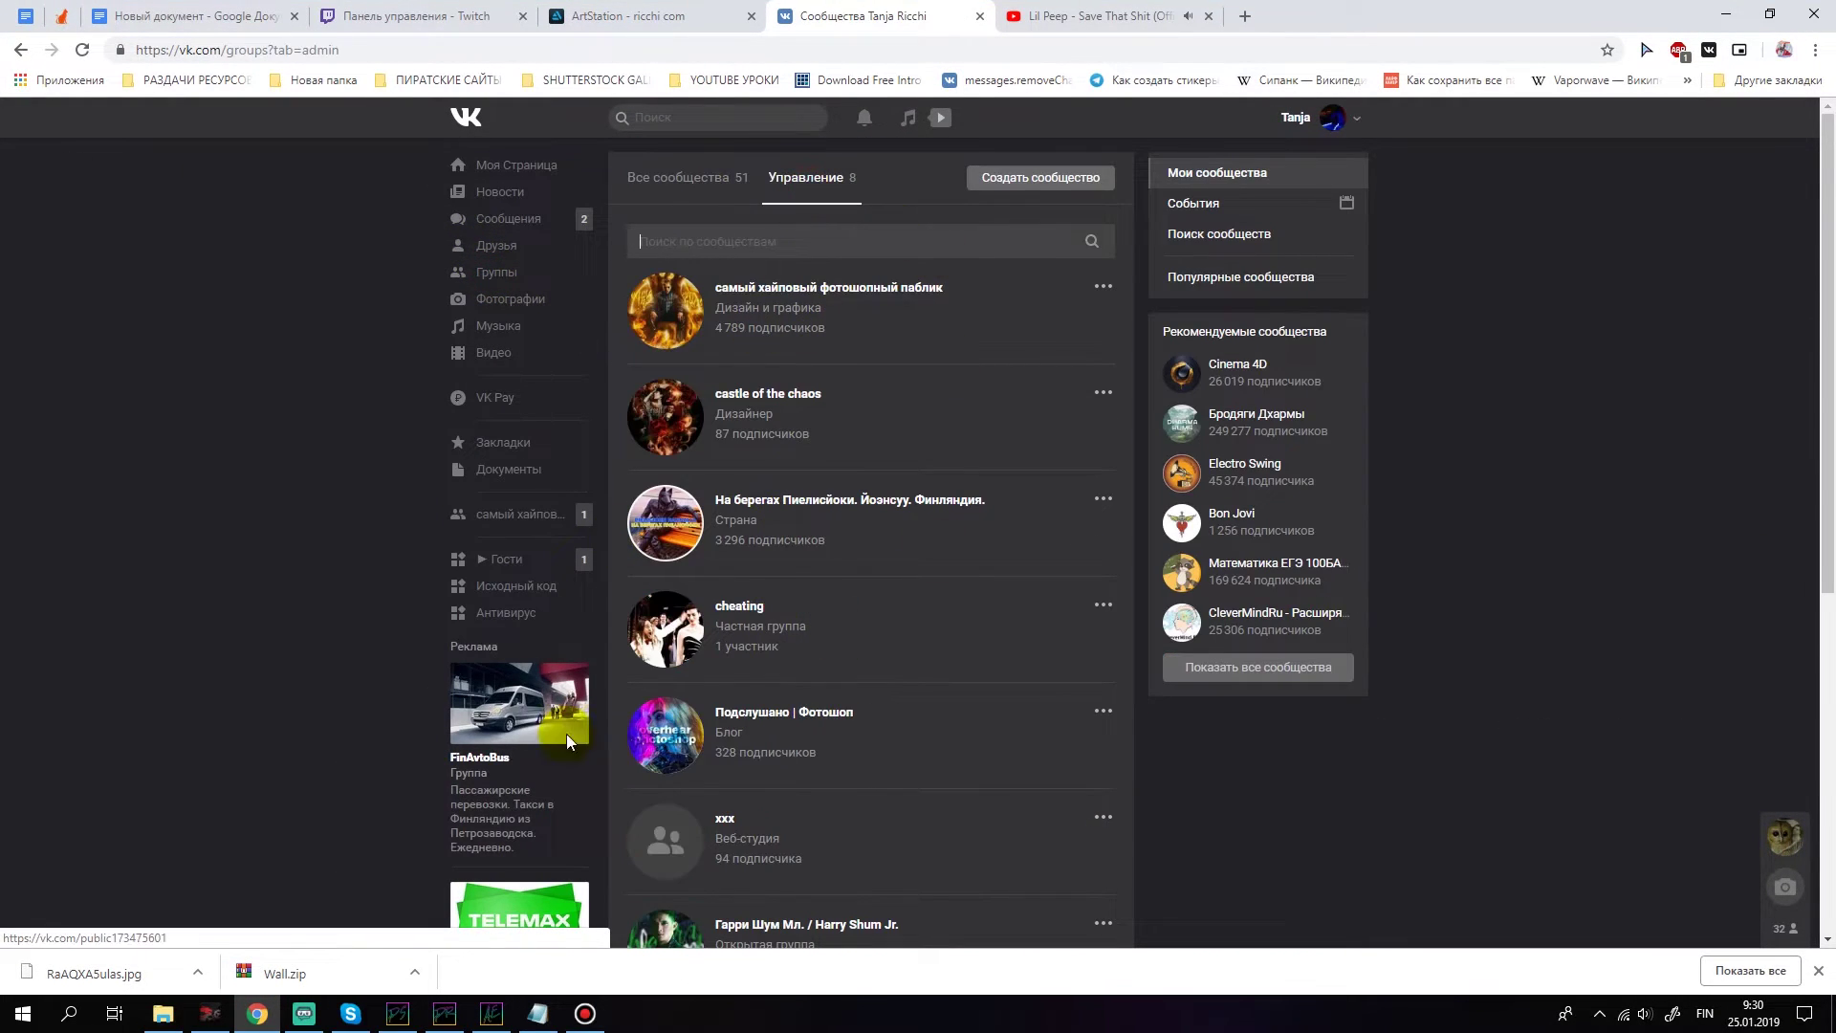
{"action": "left_click", "coordinate": [679, 843]}
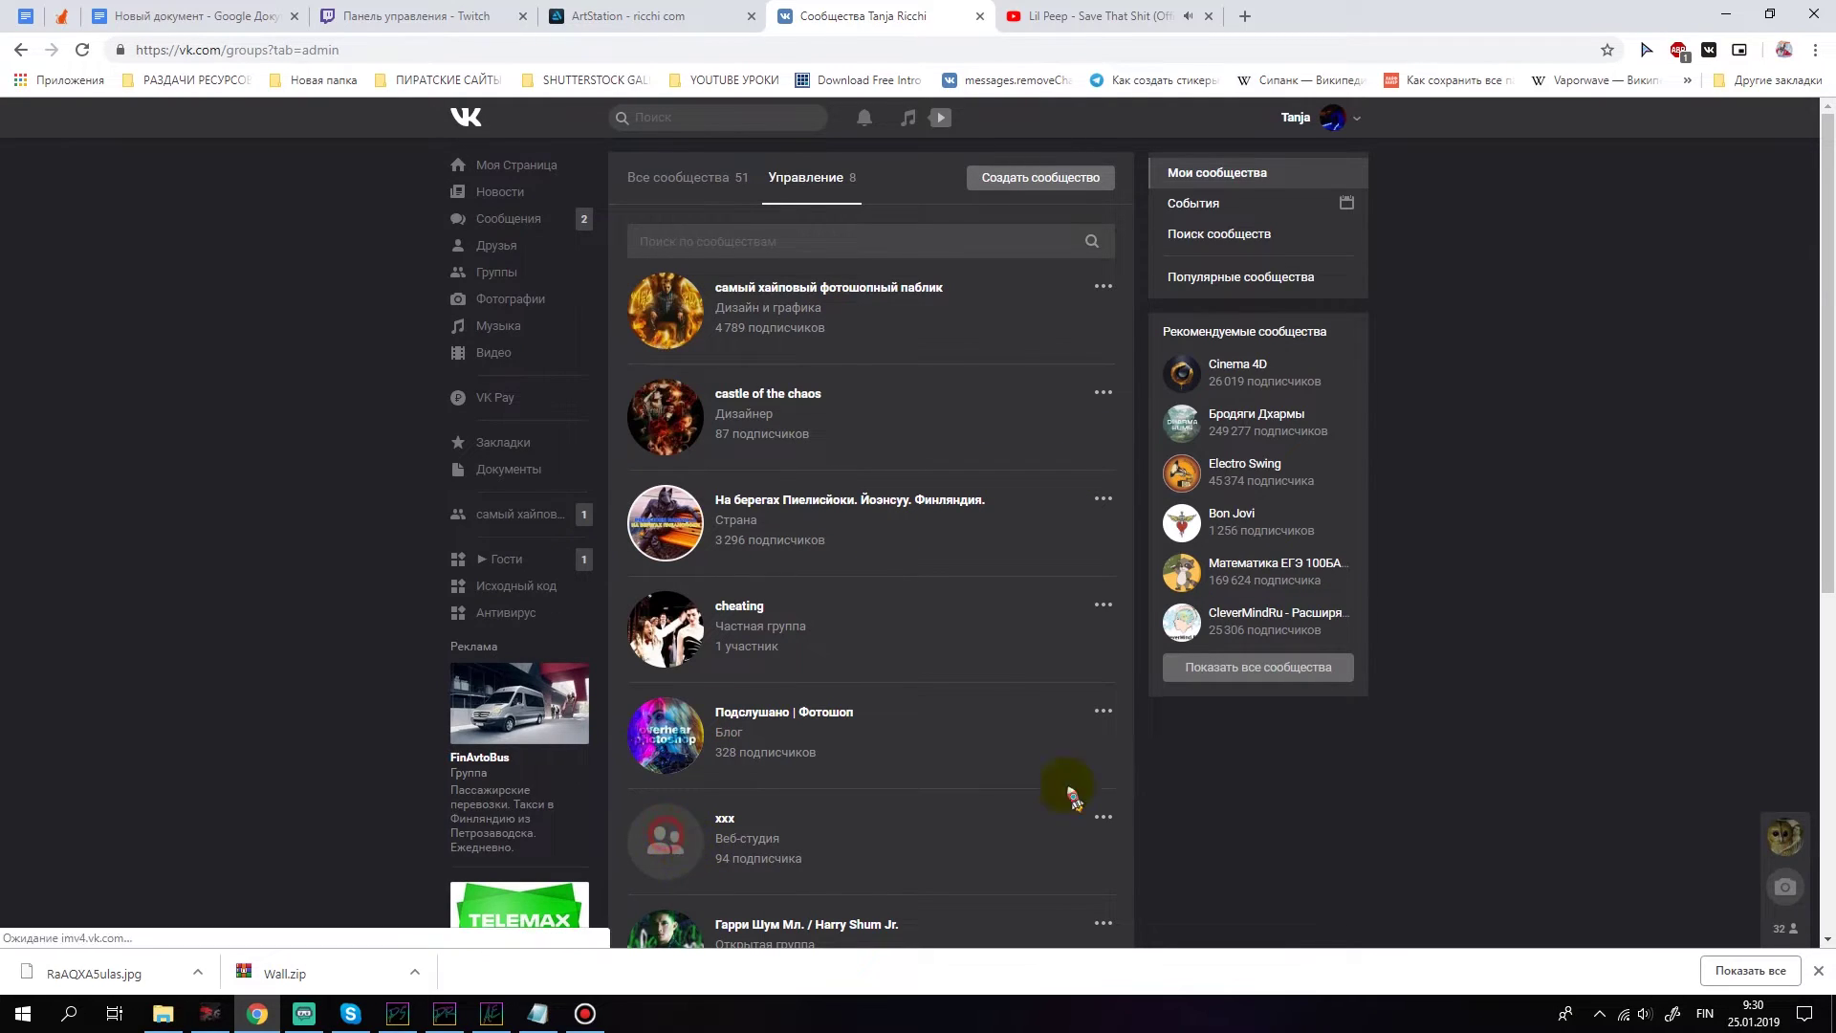
{"action": "left_click", "coordinate": [1231, 497]}
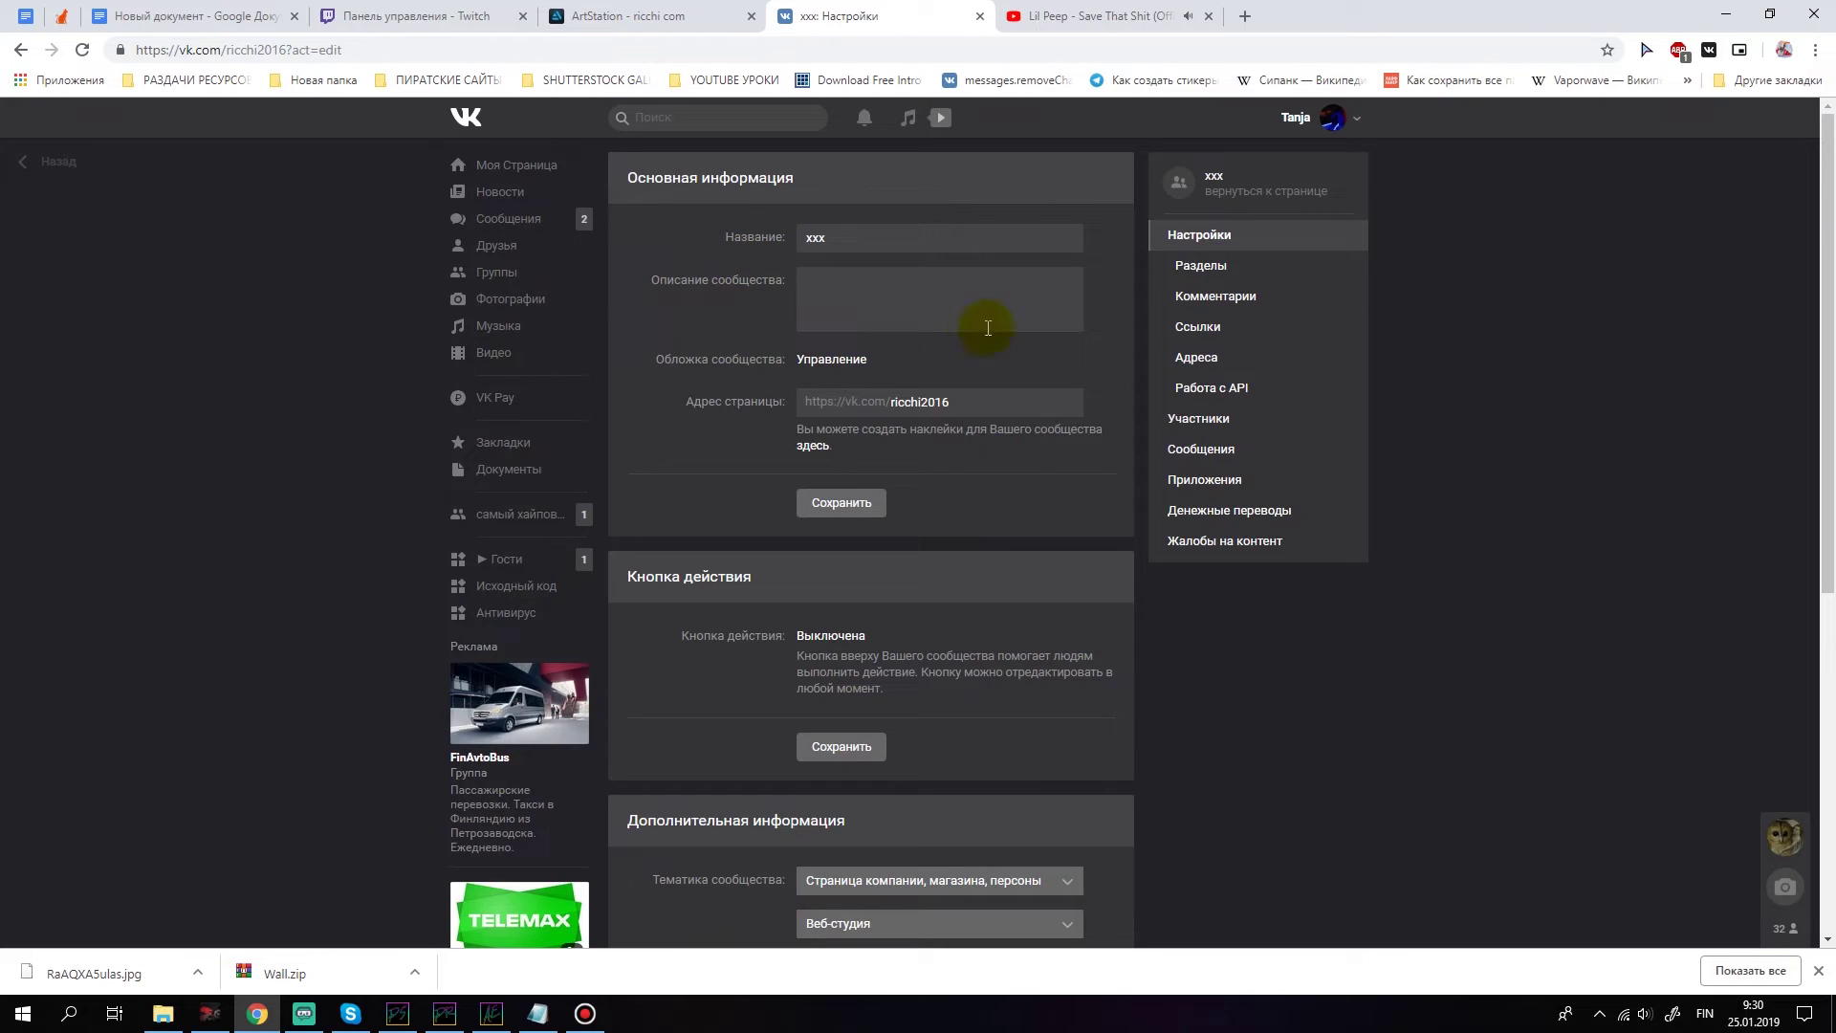
Step: Open the community cover management from the basic information settings and show the main and live cover sections
{"action": "left_click", "coordinate": [832, 361]}
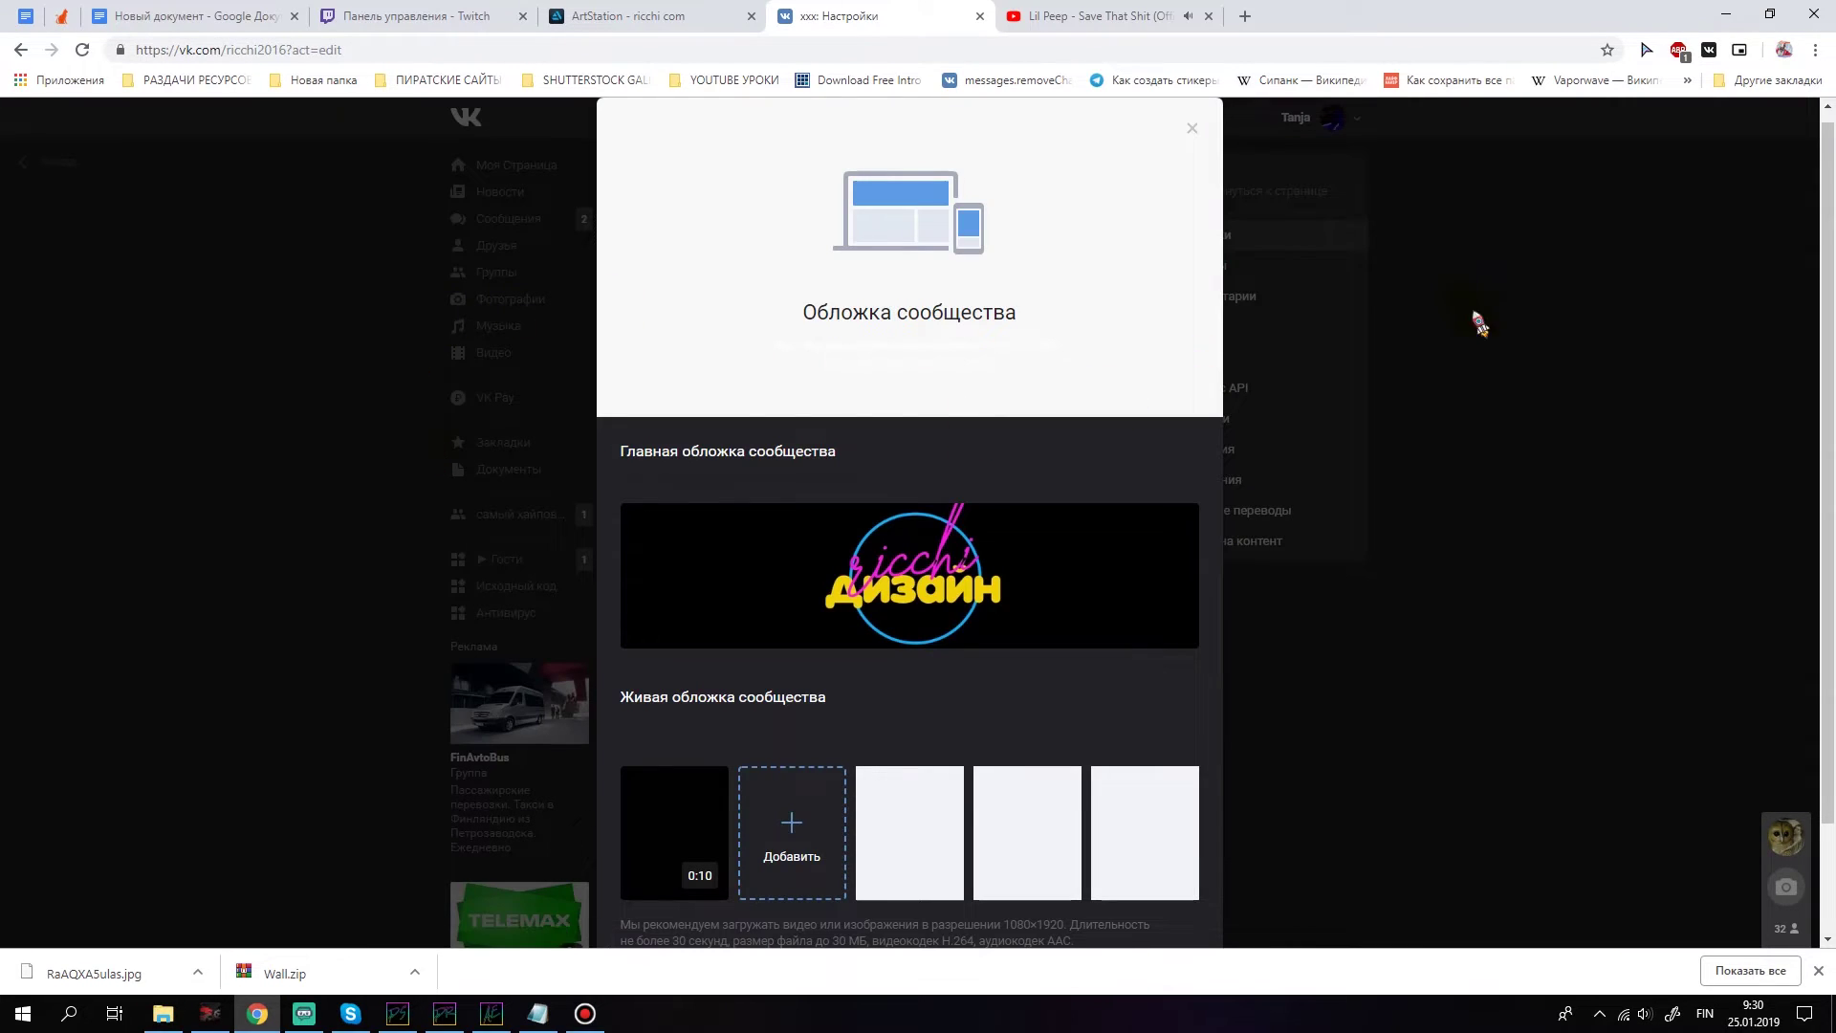
{"action": "left_click", "coordinate": [1573, 425]}
{"action": "left_click_drag", "start_coordinate": [660, 368], "coordinate": [840, 361]}
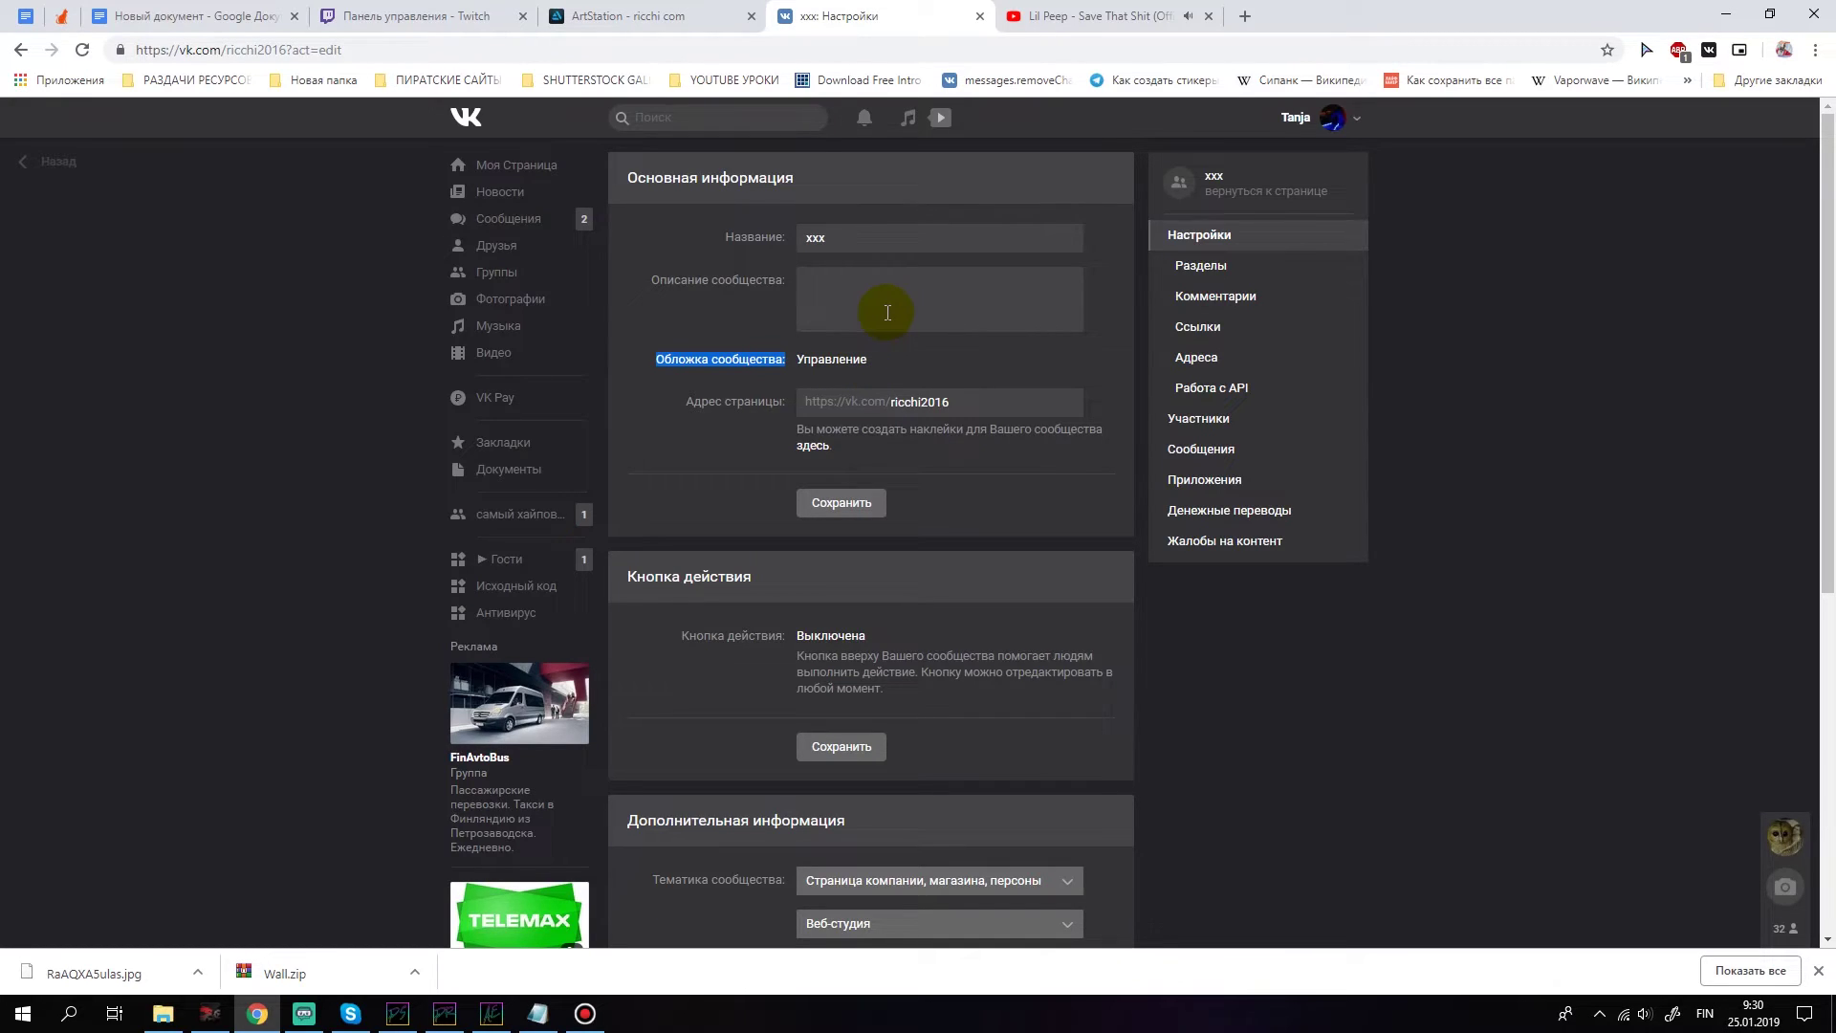
{"action": "left_click", "coordinate": [818, 361]}
{"action": "left_click_drag", "start_coordinate": [1026, 361], "coordinate": [1022, 321]}
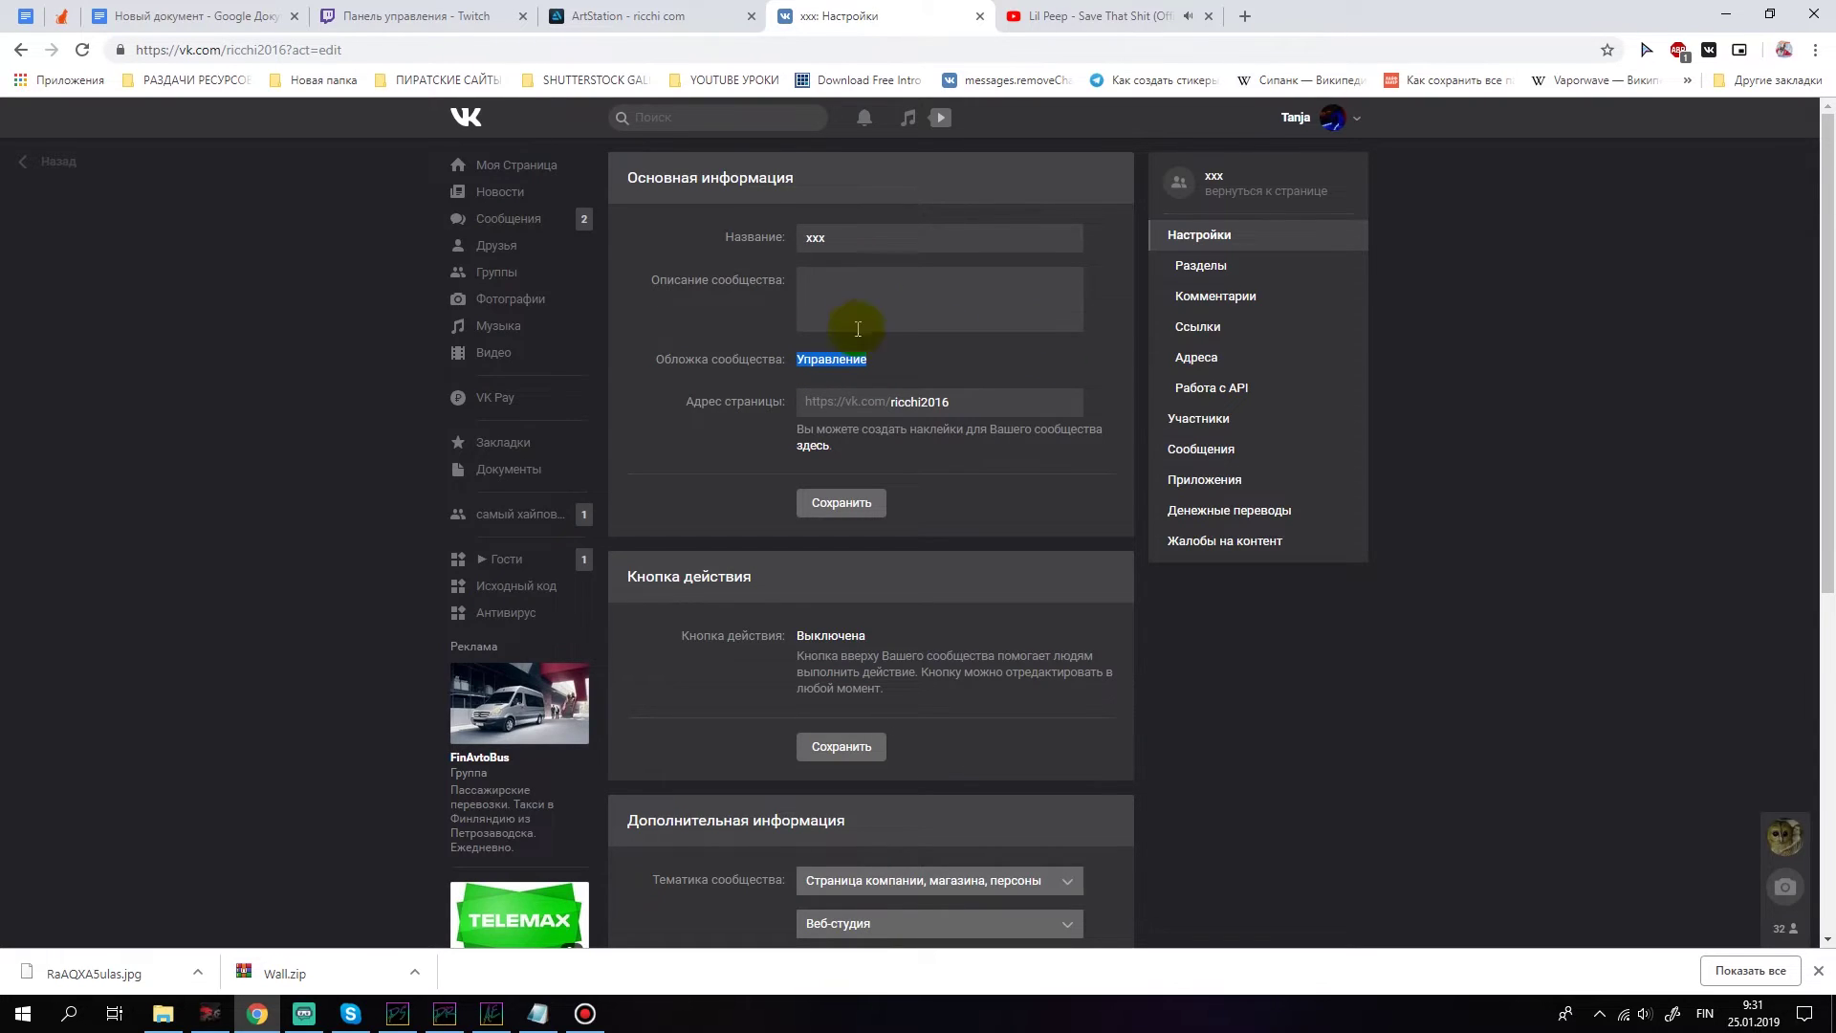
{"action": "left_click", "coordinate": [818, 364]}
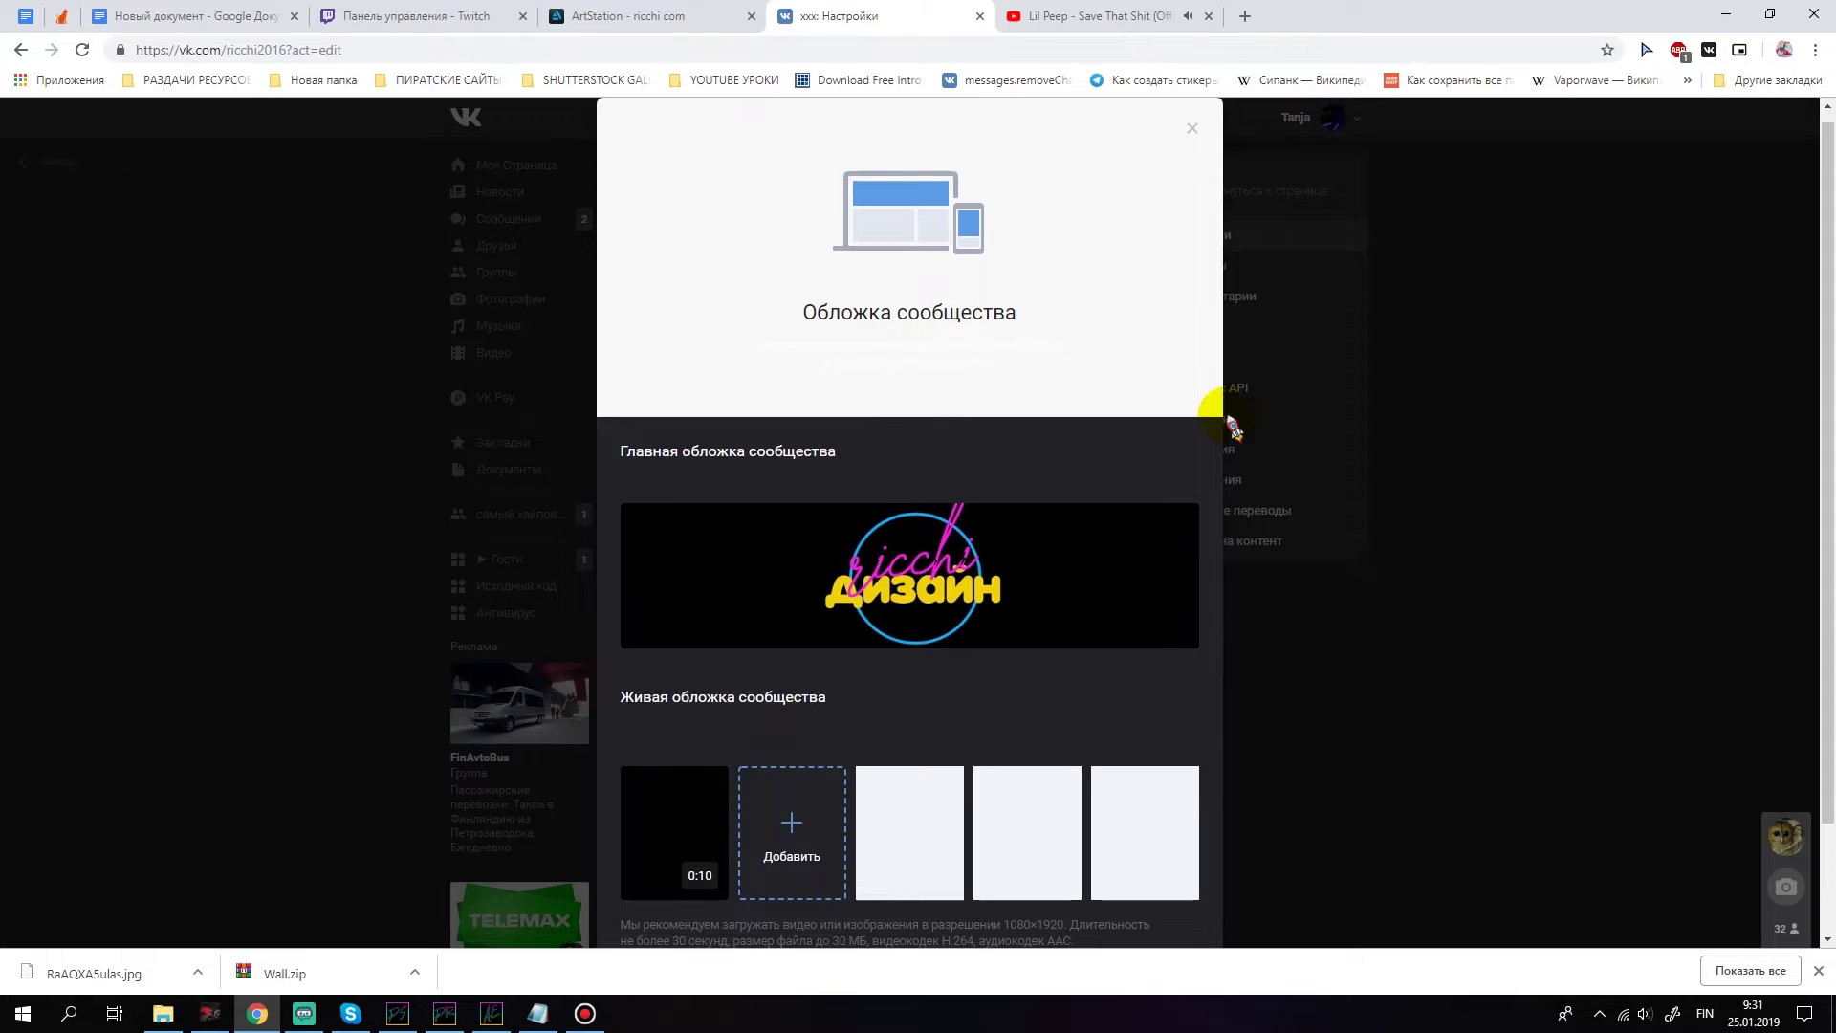
{"action": "scroll", "coordinate": [921, 531], "scroll_direction": "down", "scroll_amount": 2}
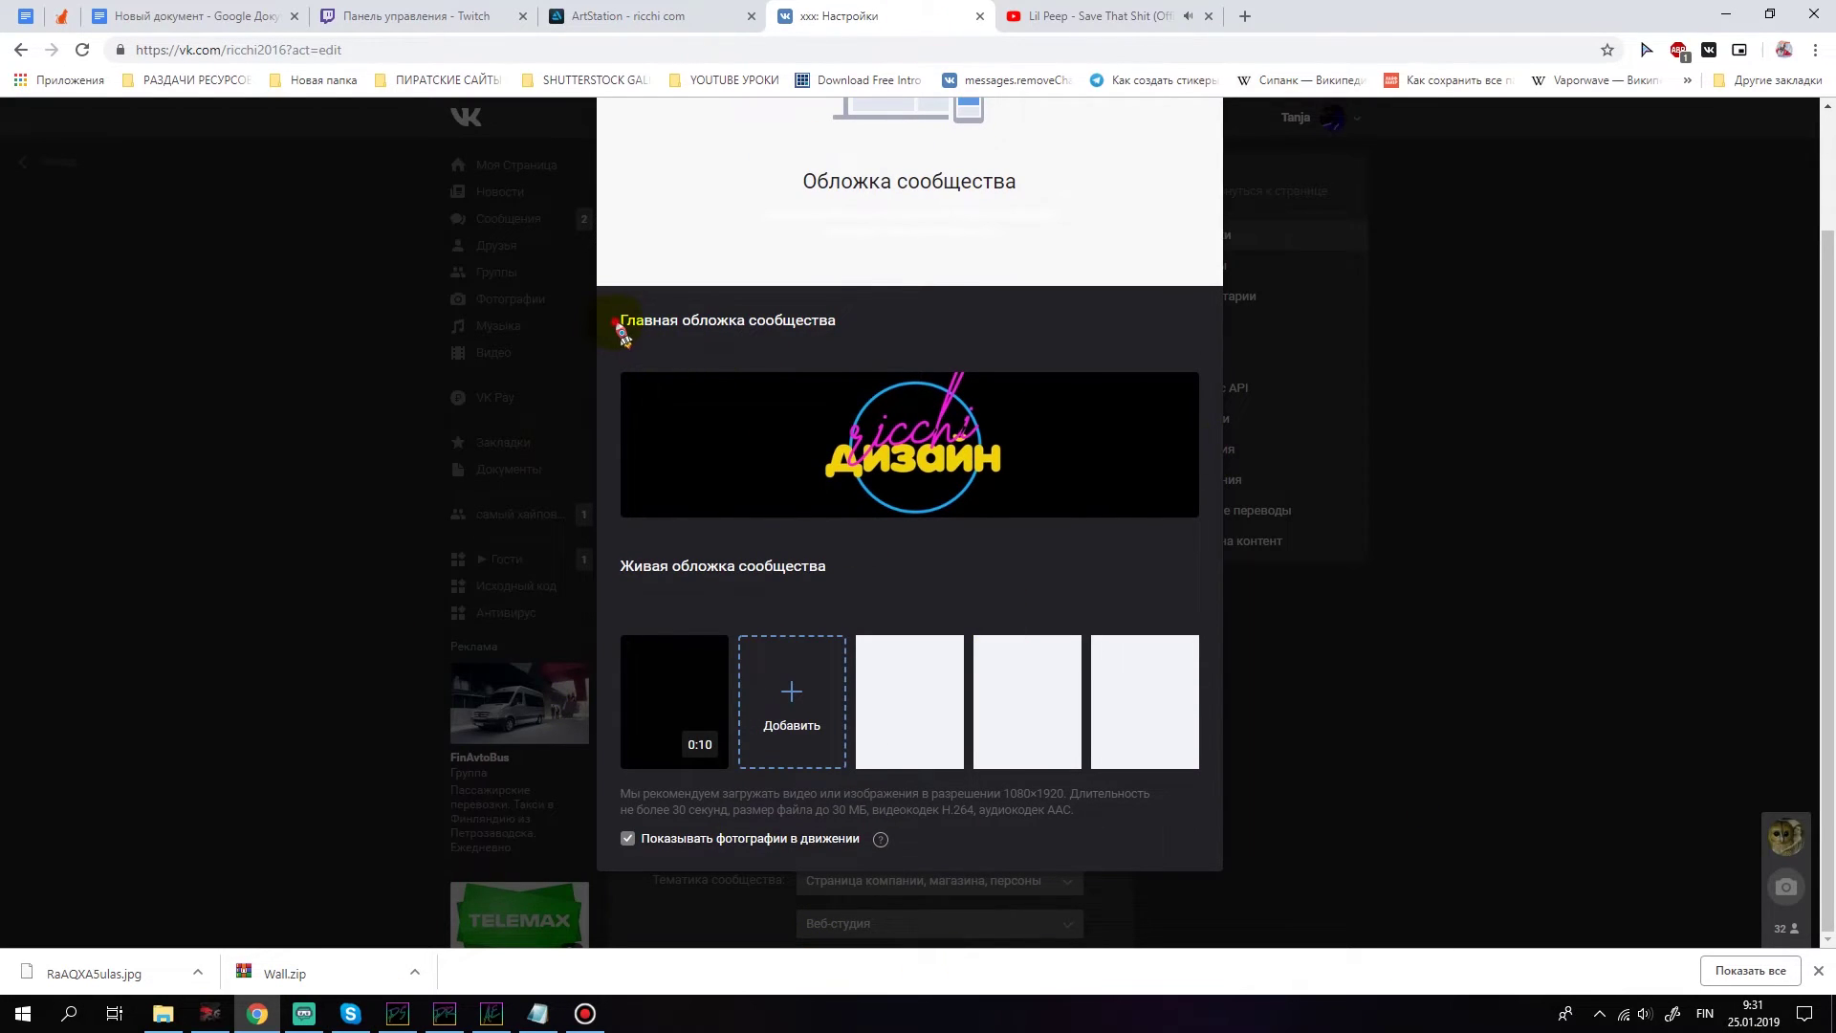
Step: Highlight the main cover and live cover headings, and show the file selection for adding a live cover, cancelling without choosing a file
{"action": "left_click_drag", "start_coordinate": [617, 325], "coordinate": [840, 327]}
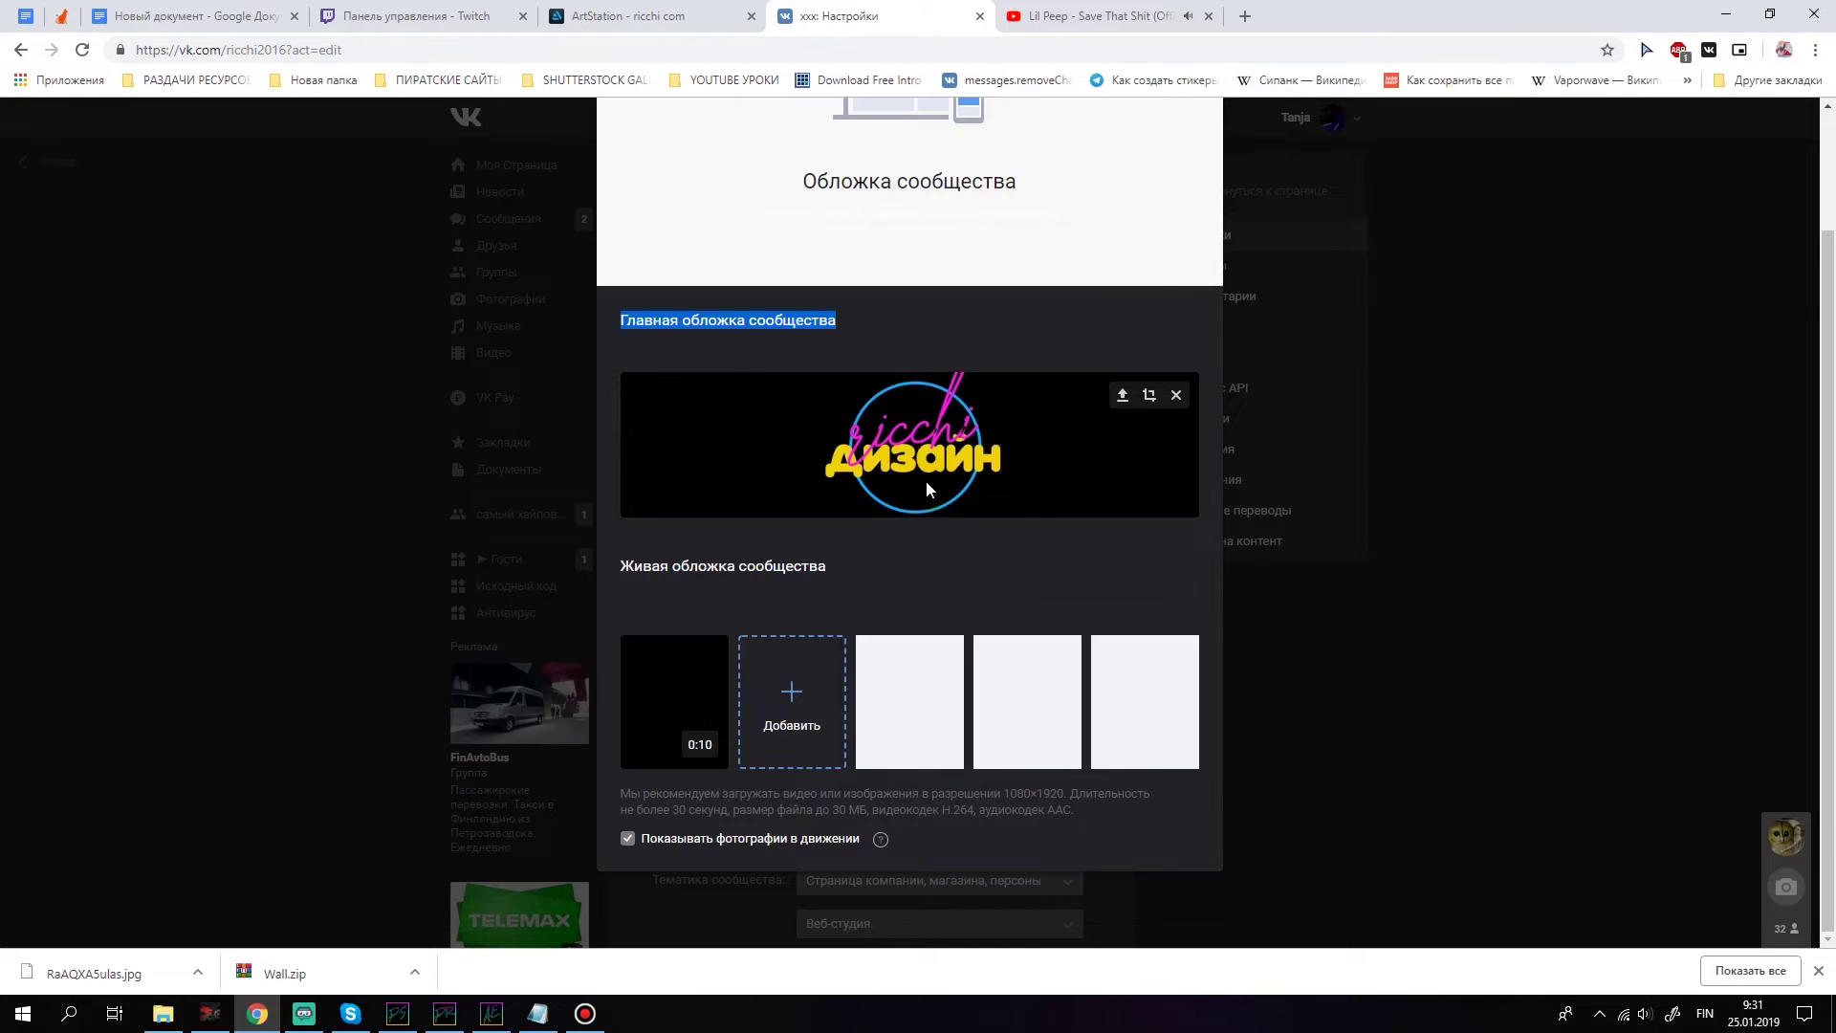
{"action": "left_click_drag", "start_coordinate": [616, 566], "coordinate": [850, 566]}
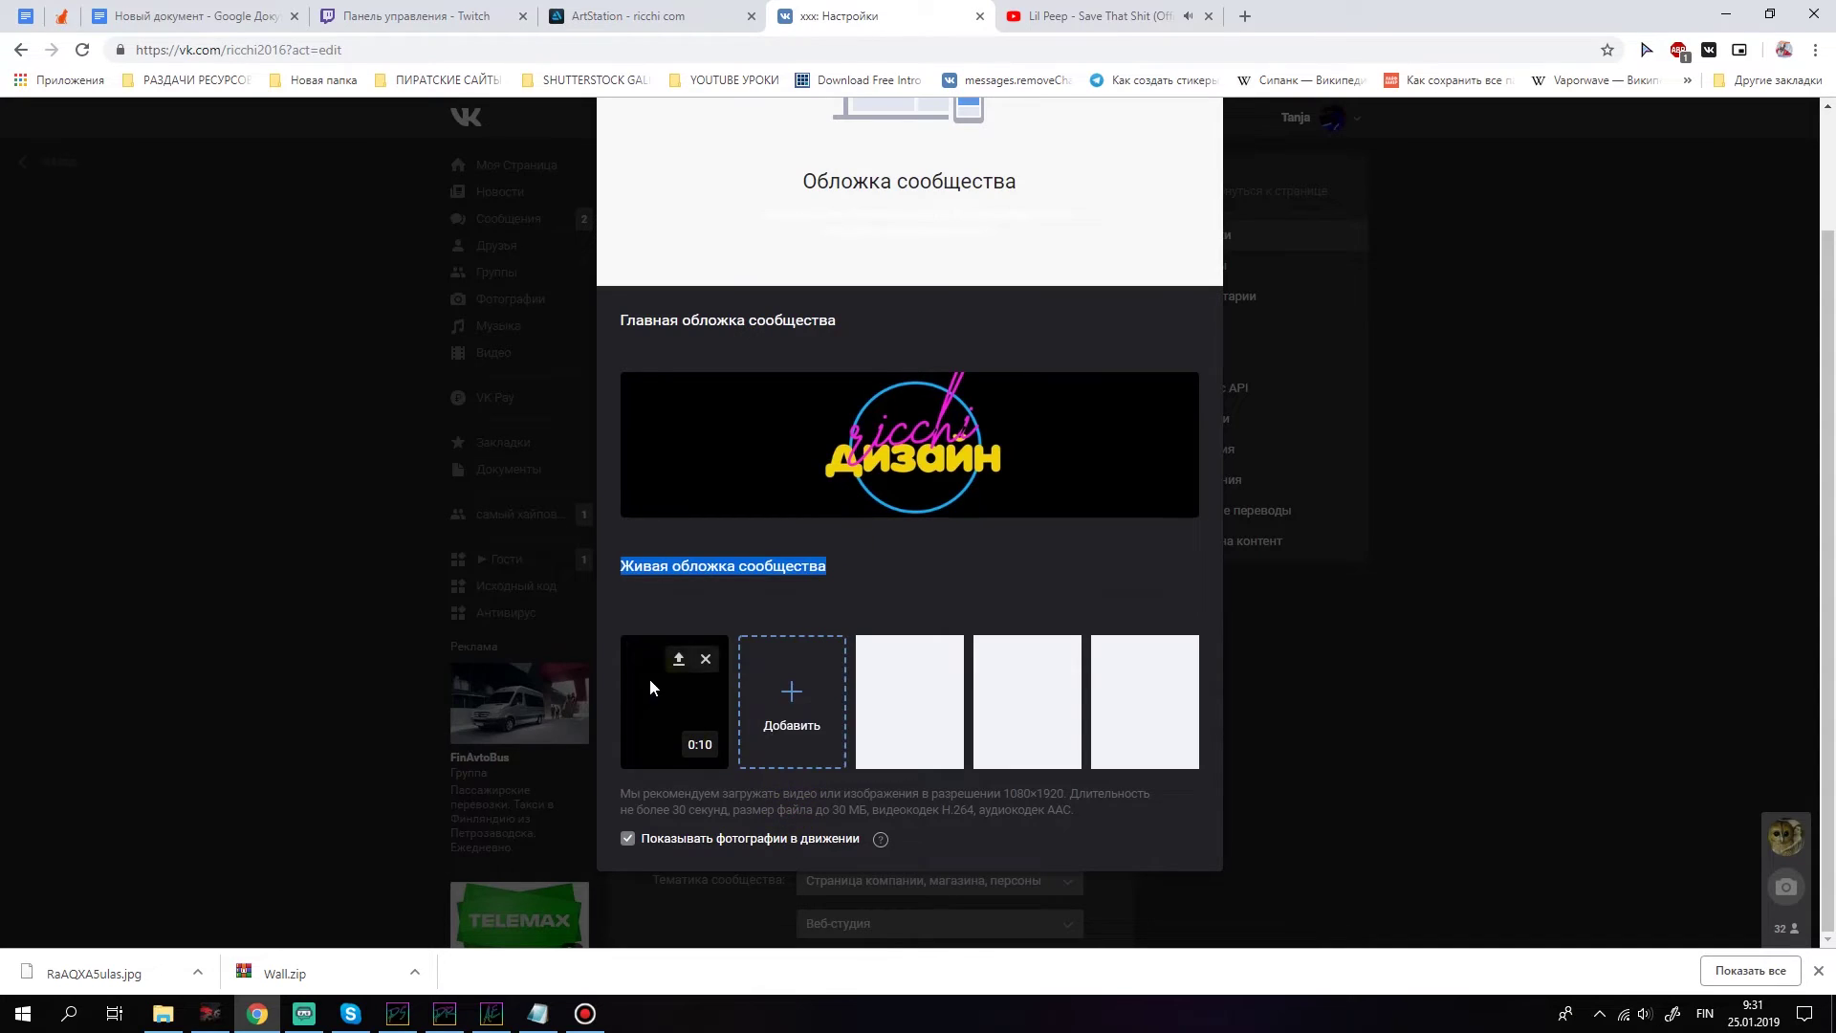
{"action": "left_click", "coordinate": [784, 698]}
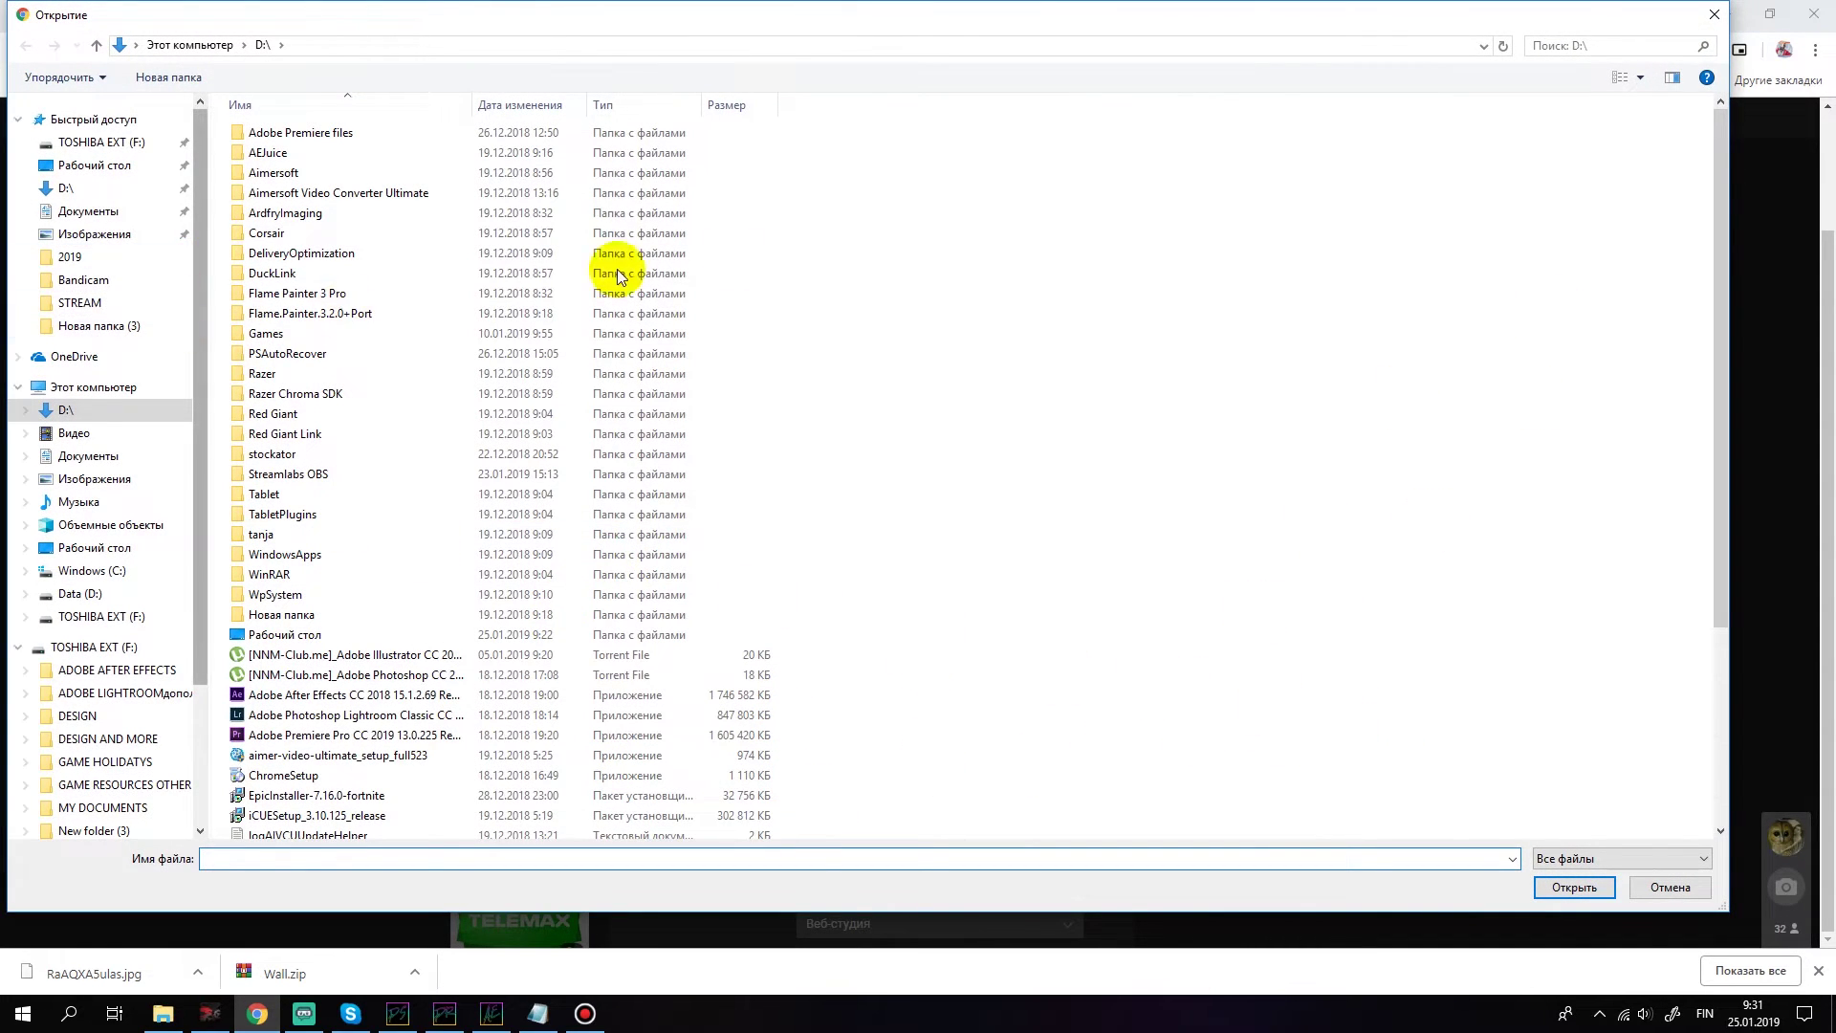
{"action": "left_click", "coordinate": [1655, 884]}
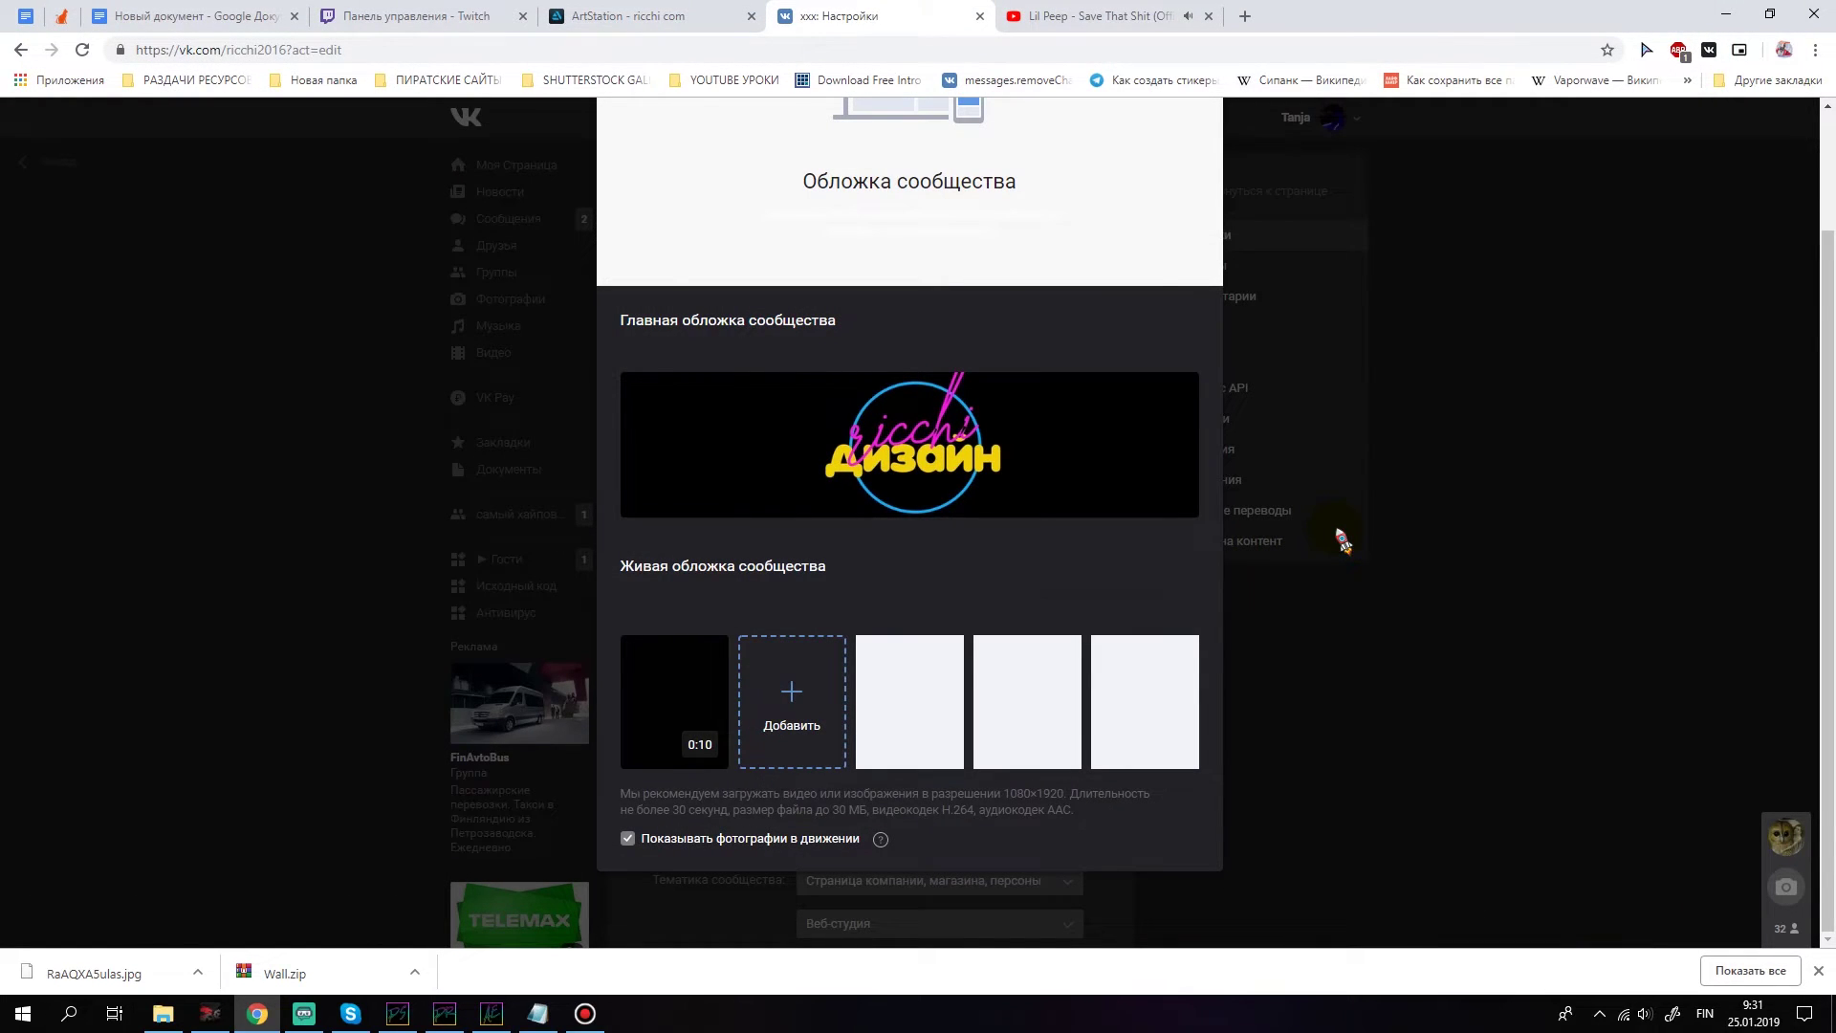
{"action": "mouse_move", "coordinate": [665, 711]}
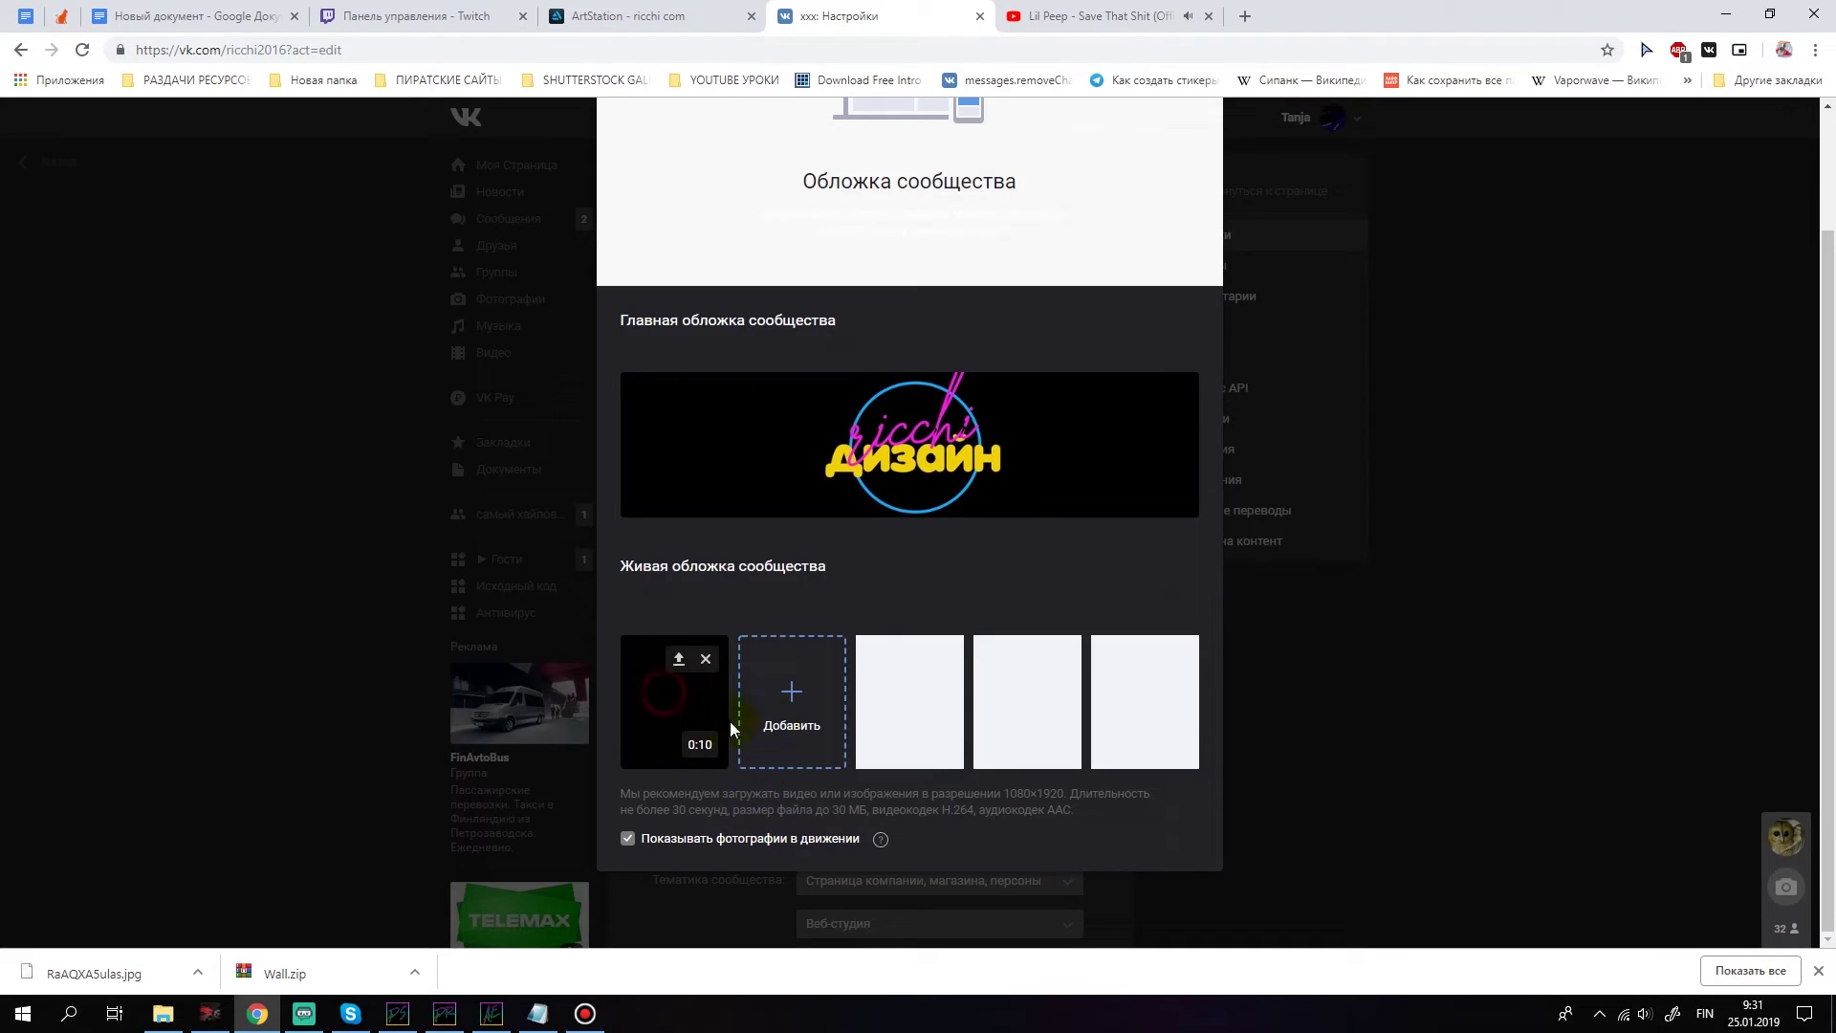
{"action": "left_click", "coordinate": [784, 719]}
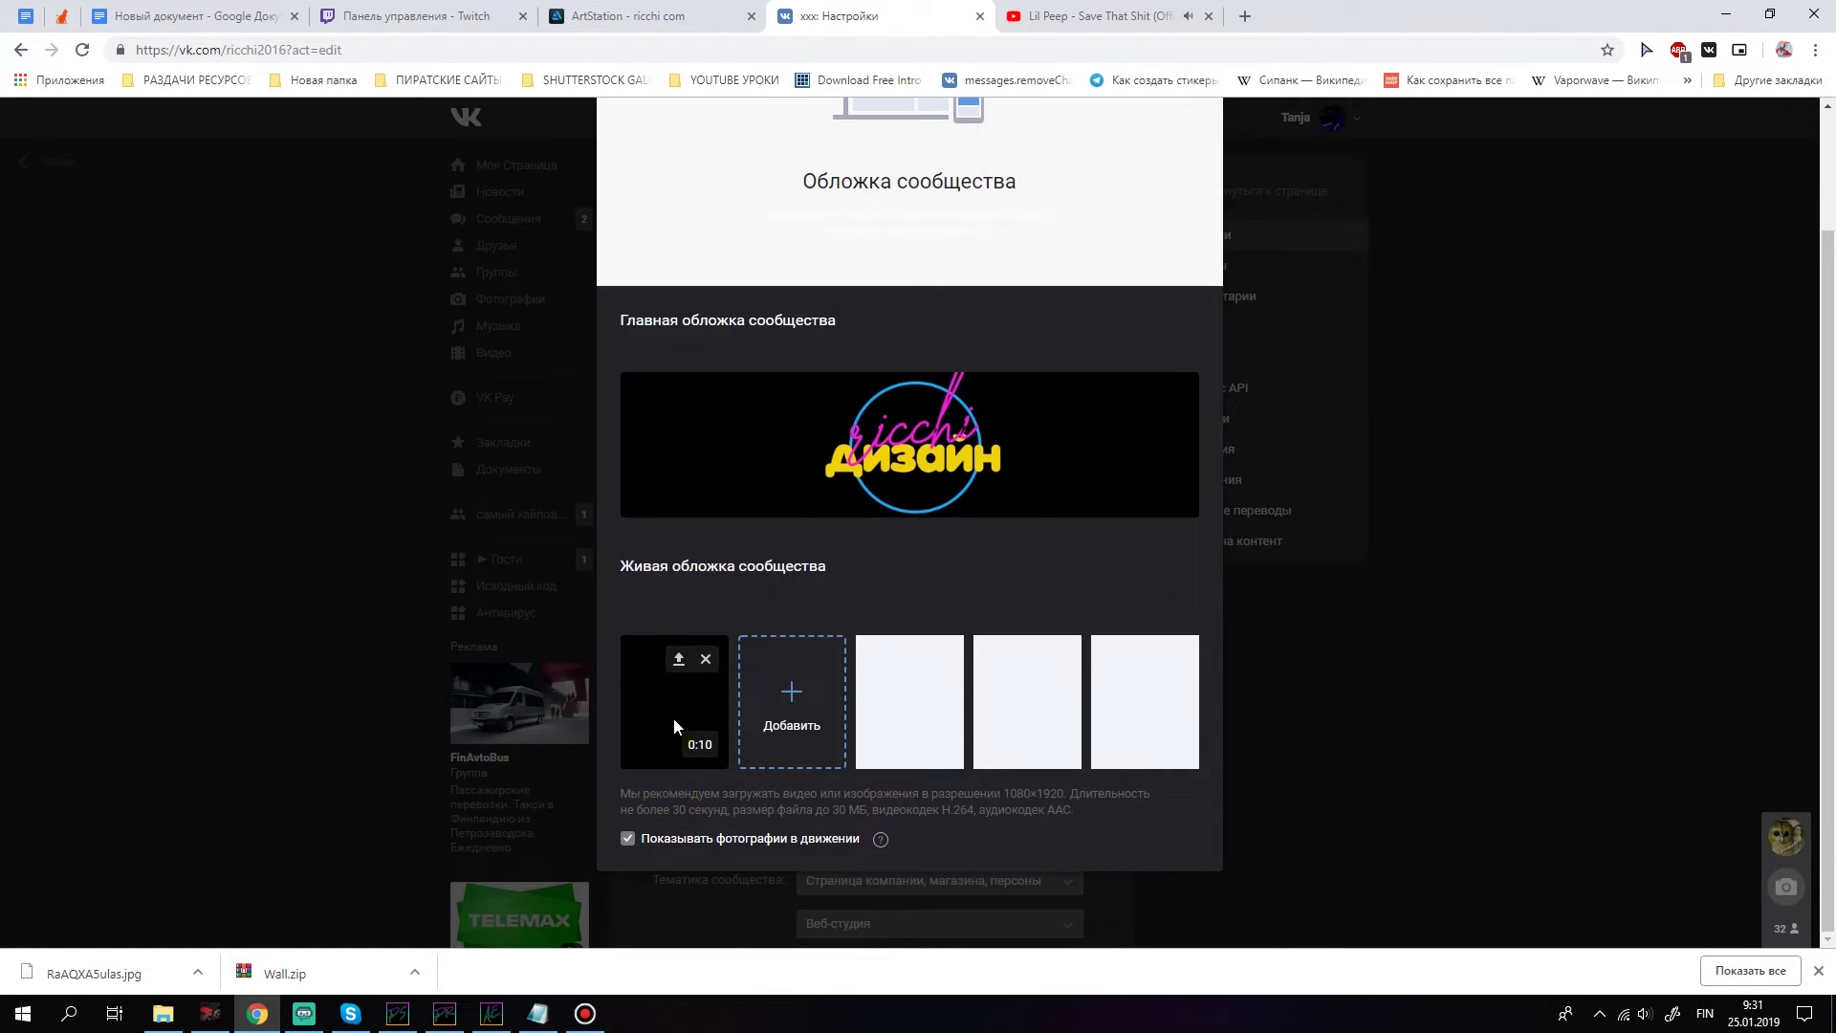